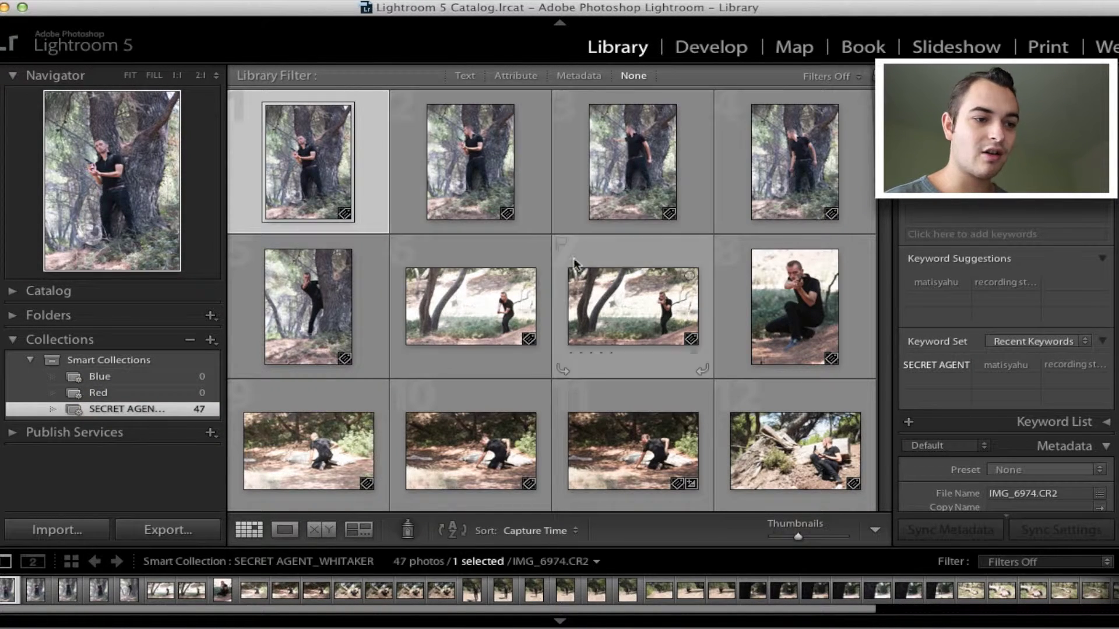
Step: Select the fifth photo in the secret agent collection's grid
{"action": "scroll", "coordinate": [583, 233], "scroll_direction": "down", "scroll_amount": 5}
{"action": "scroll", "coordinate": [585, 201], "scroll_direction": "down", "scroll_amount": 10}
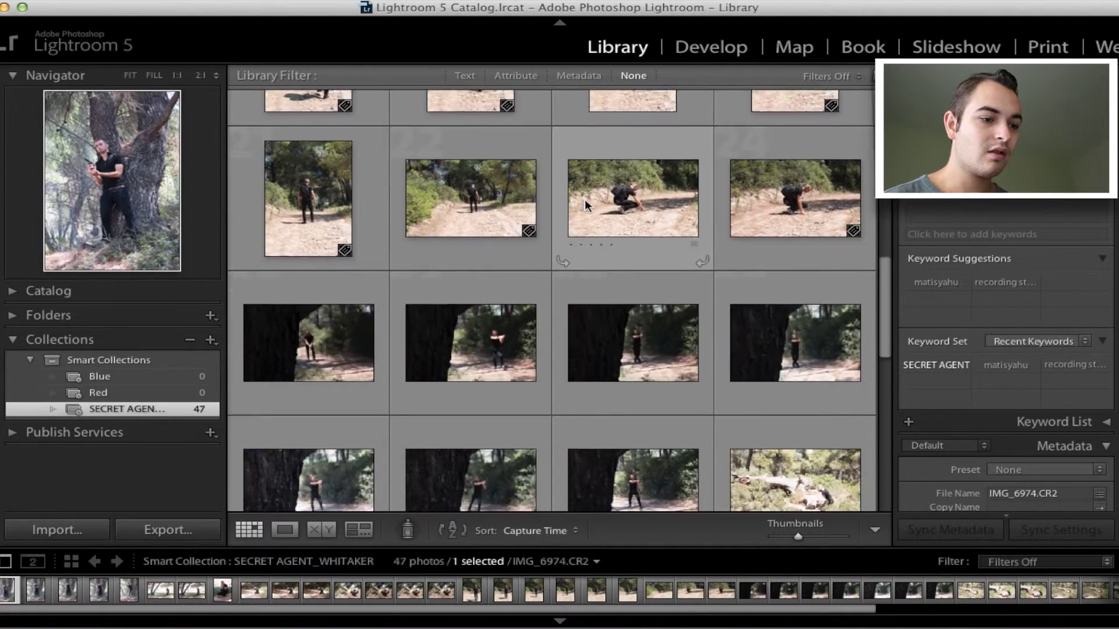
{"action": "scroll", "coordinate": [585, 199], "scroll_direction": "down", "scroll_amount": 8}
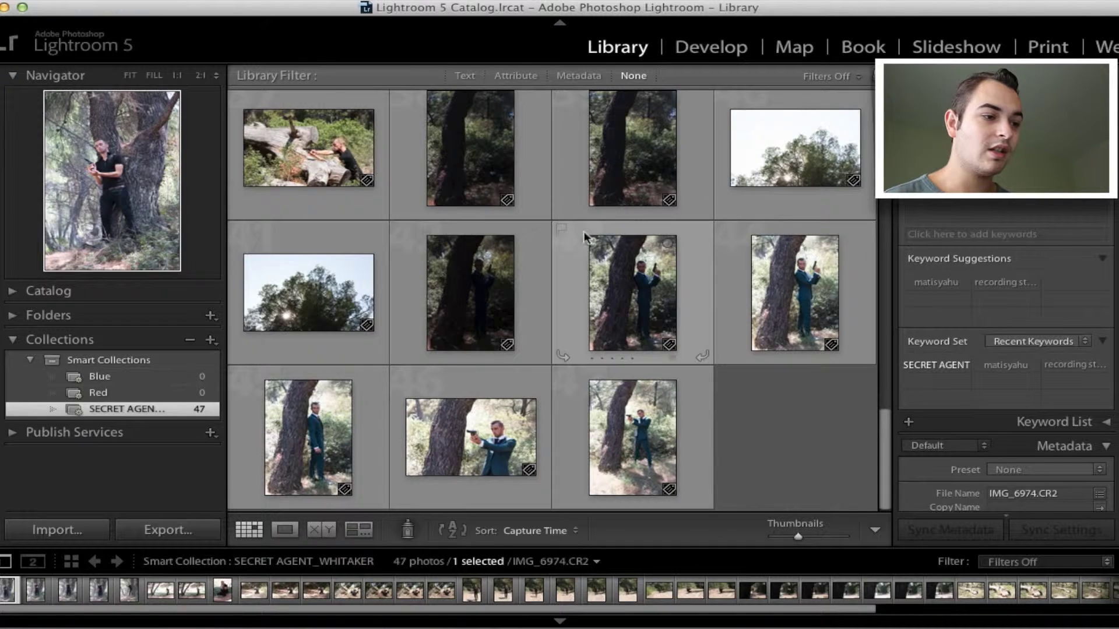
{"action": "scroll", "coordinate": [583, 232], "scroll_direction": "up", "scroll_amount": 5}
{"action": "scroll", "coordinate": [572, 244], "scroll_direction": "up", "scroll_amount": 10}
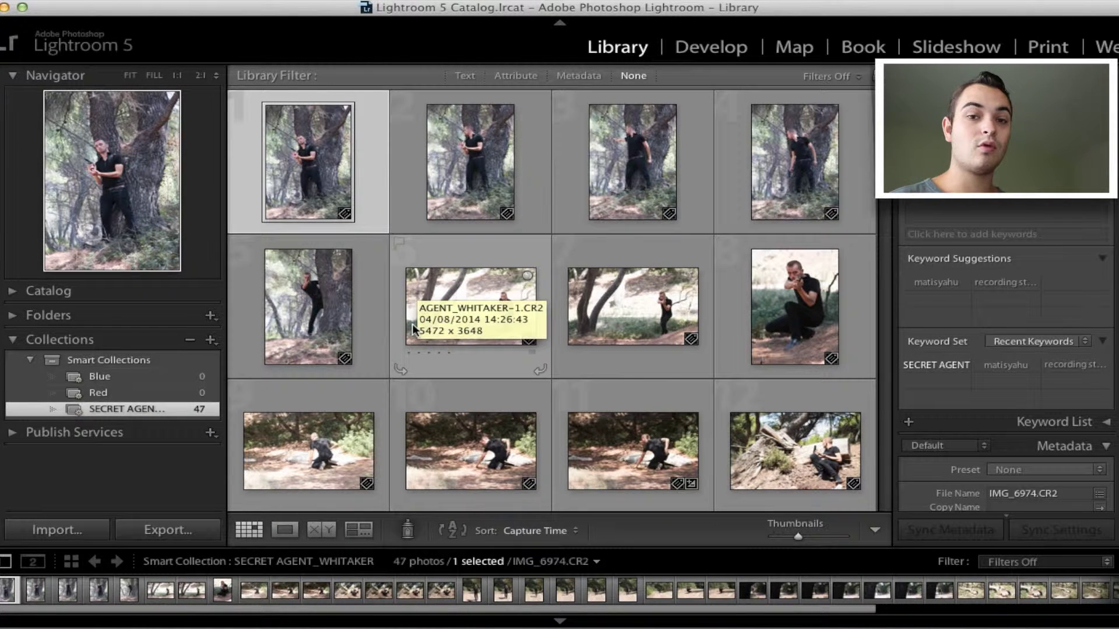
{"action": "left_click", "coordinate": [353, 374]}
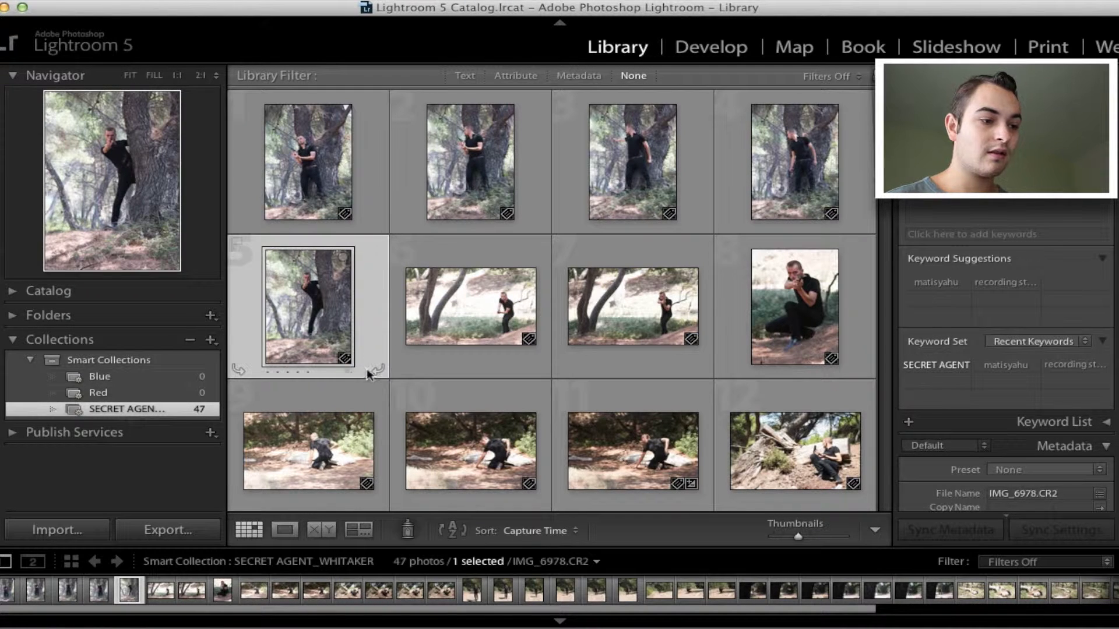
Step: Dismiss photo 5's colour-label choices unapplied, then select the Smart Collections set
{"action": "left_click", "coordinate": [349, 374]}
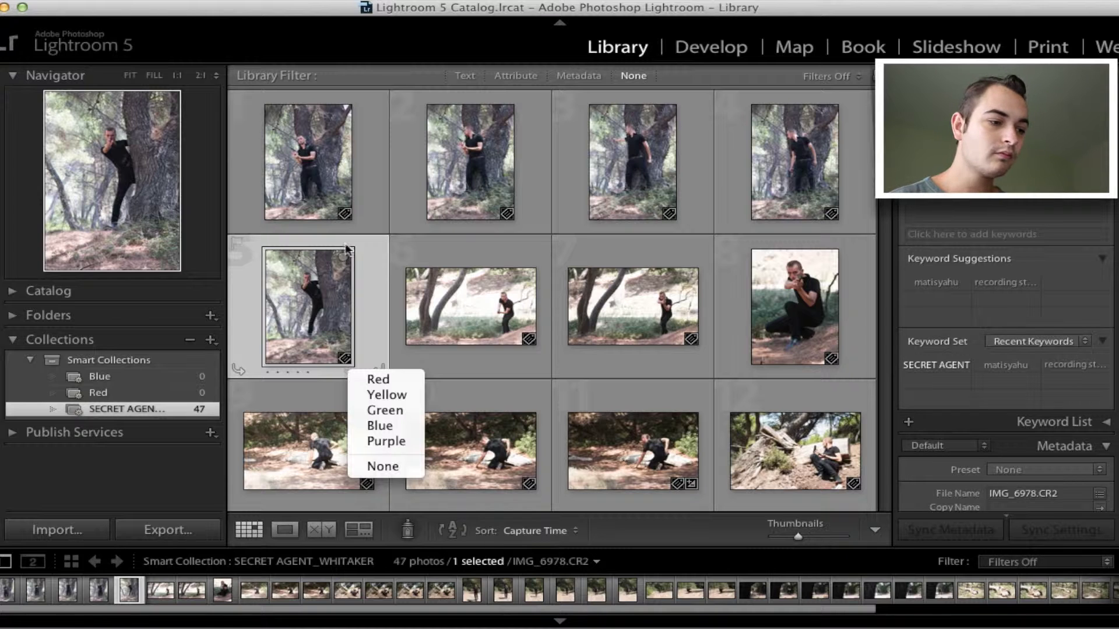
{"action": "left_click", "coordinate": [205, 466]}
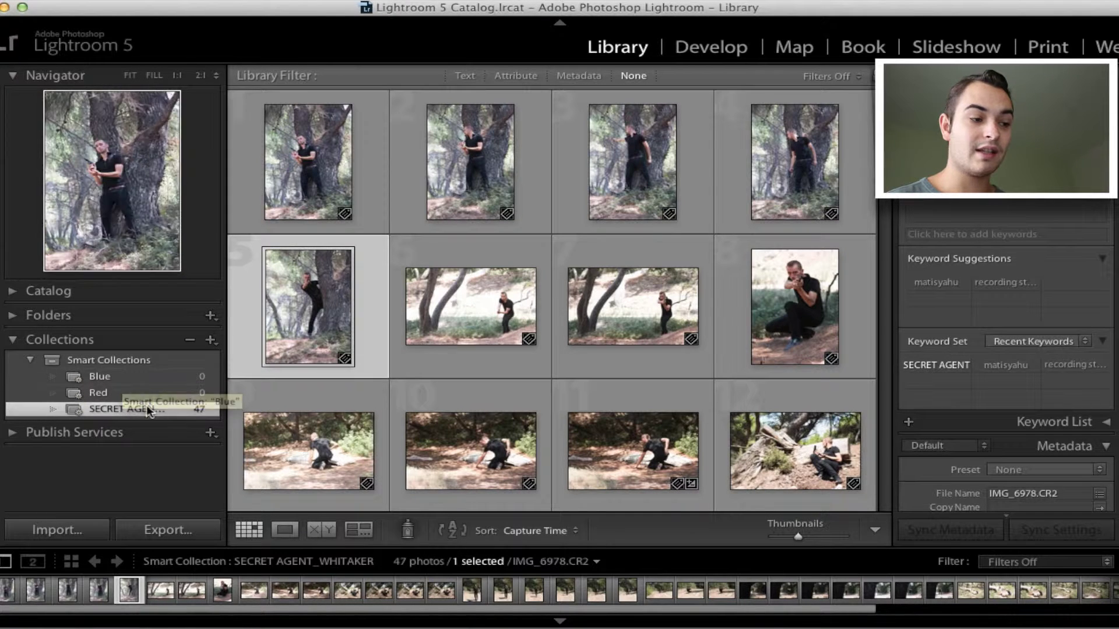
{"action": "left_click", "coordinate": [150, 361]}
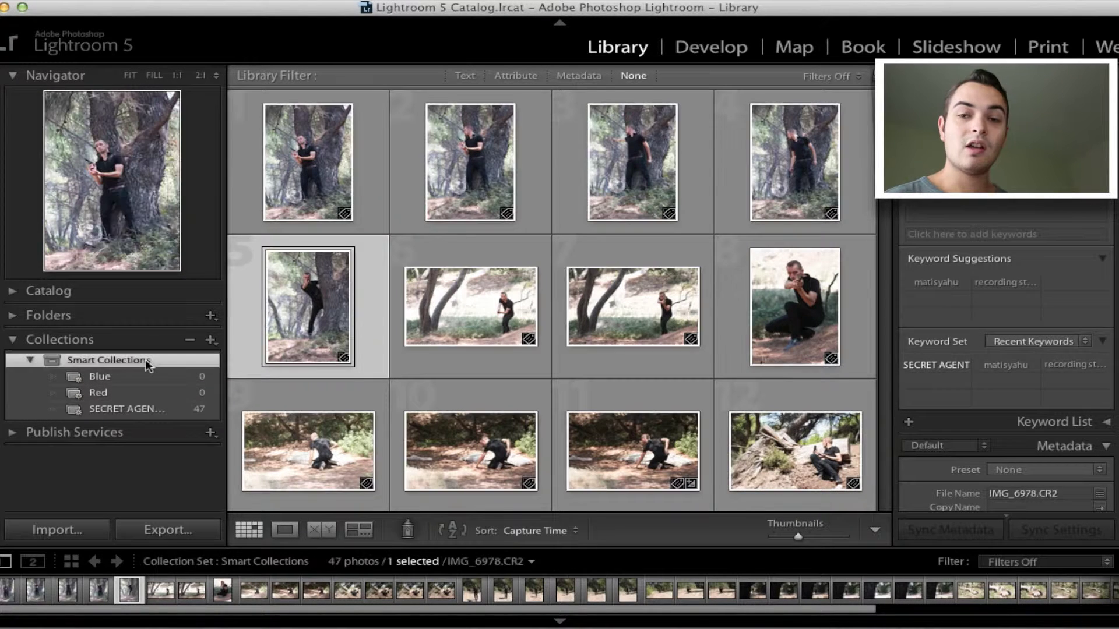
Step: Create a smart collection 'Green' inside Smart Collections with the rule Label Color is green
{"action": "left_click", "coordinate": [210, 340]}
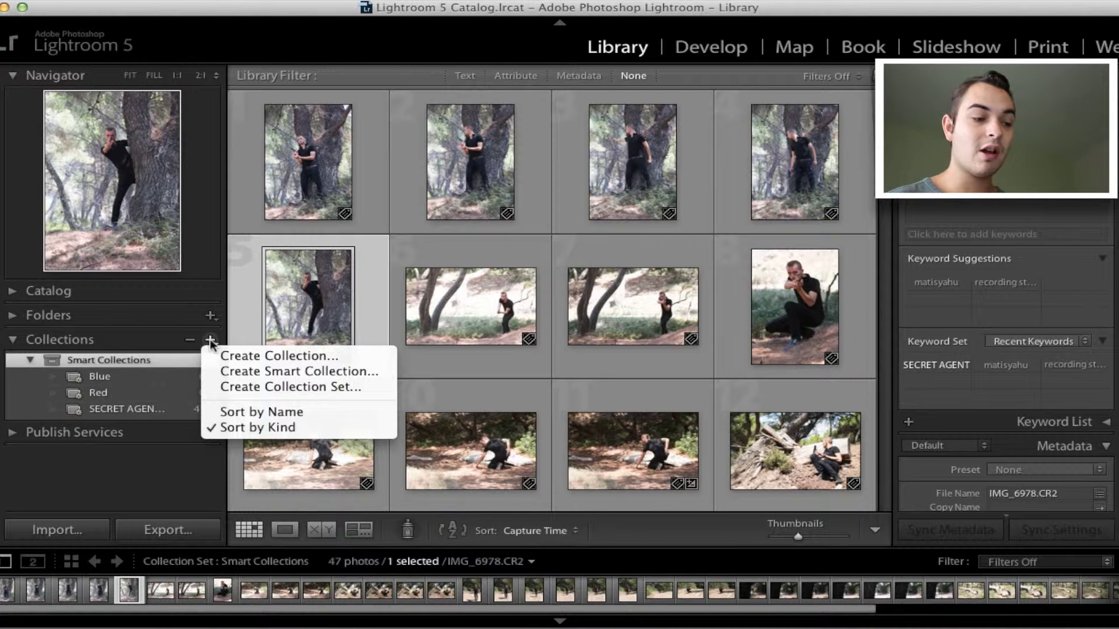
{"action": "left_click", "coordinate": [259, 373]}
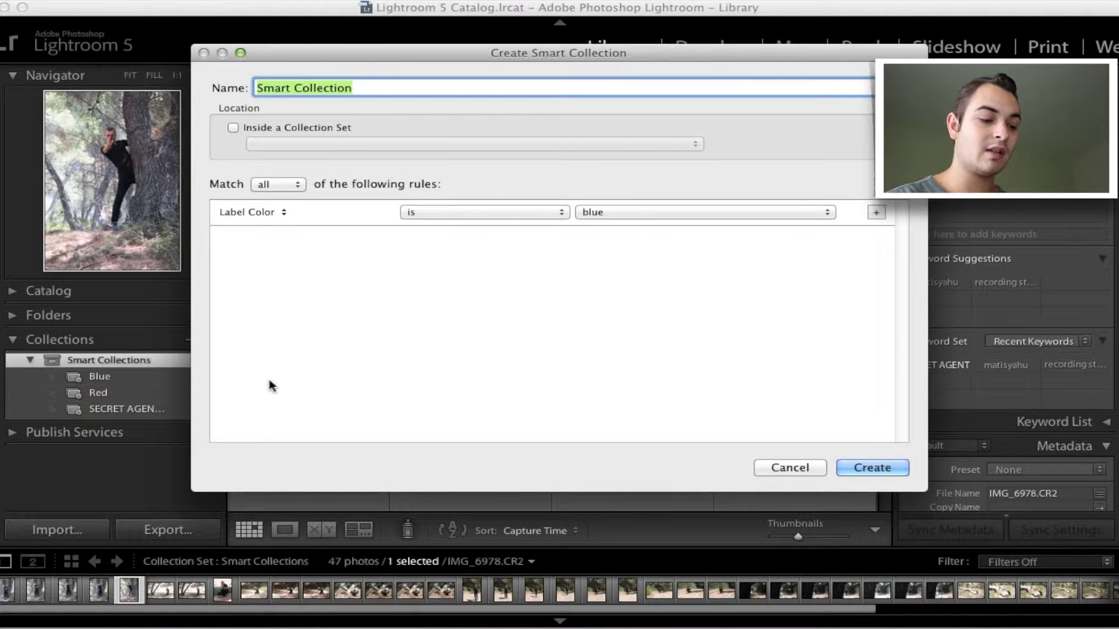
{"action": "type", "text": "Green"}
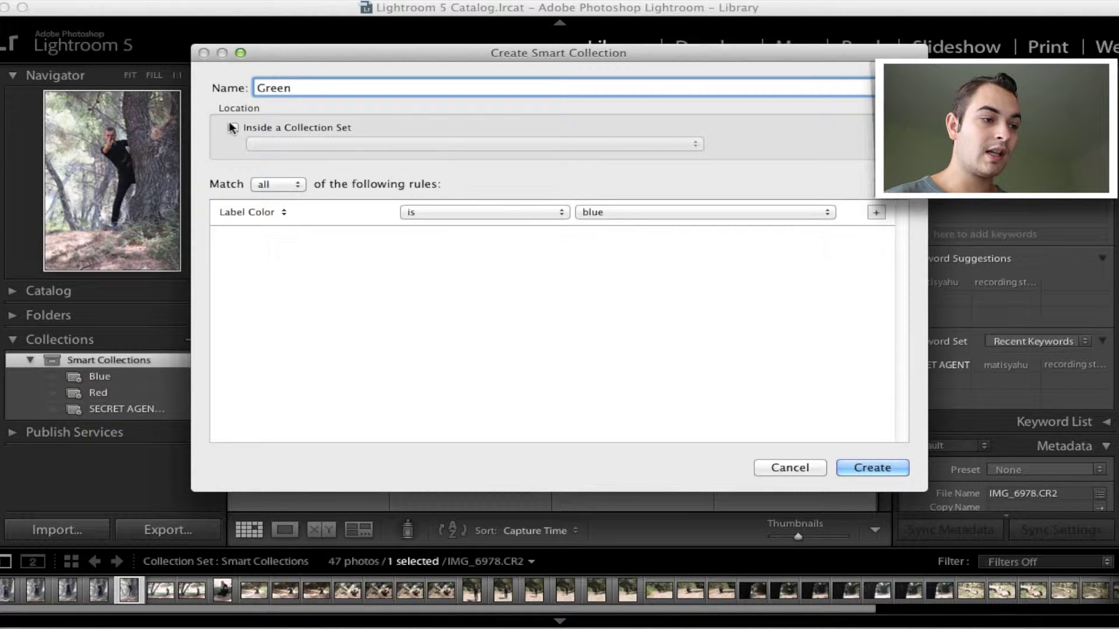
{"action": "left_click", "coordinate": [233, 127]}
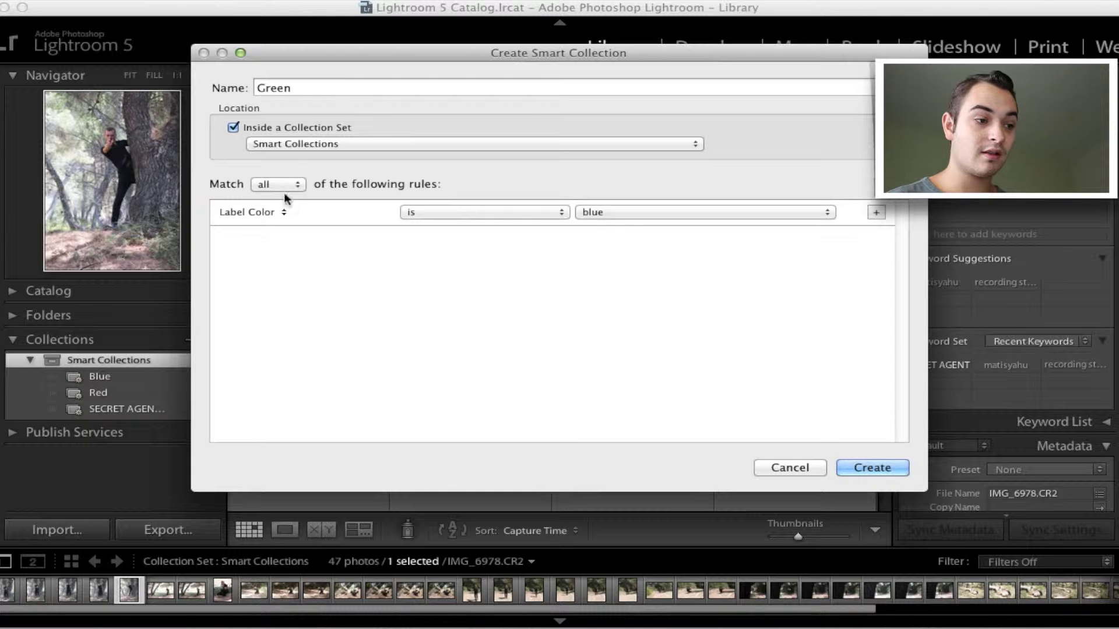
{"action": "left_click", "coordinate": [248, 212]}
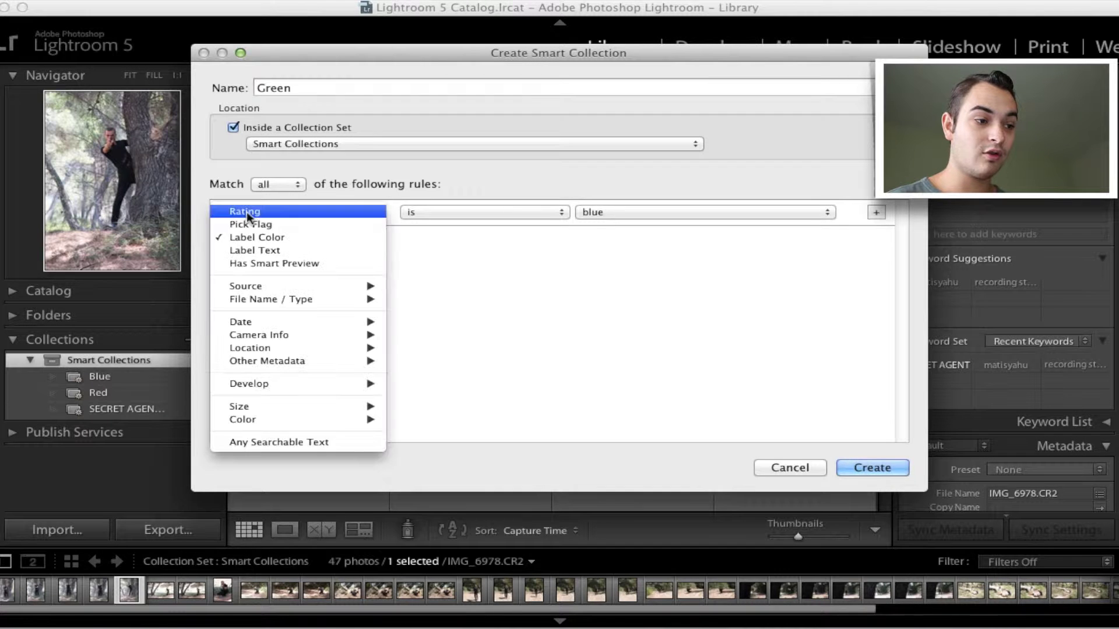
{"action": "left_click", "coordinate": [343, 236]}
{"action": "left_click", "coordinate": [583, 214]}
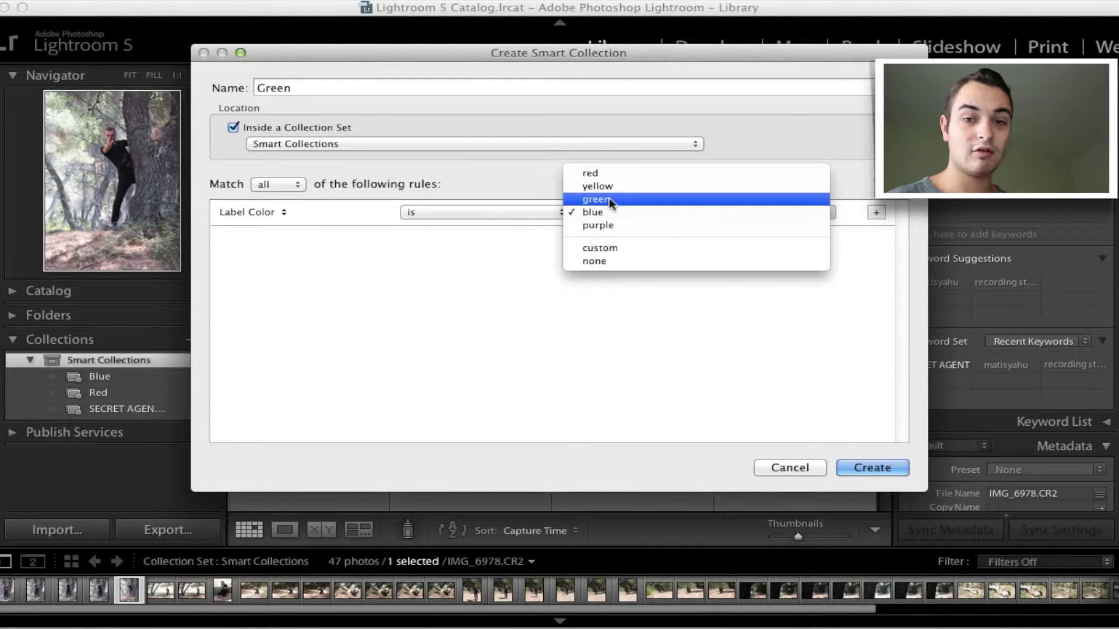
{"action": "left_click", "coordinate": [610, 200]}
{"action": "left_click", "coordinate": [866, 464]}
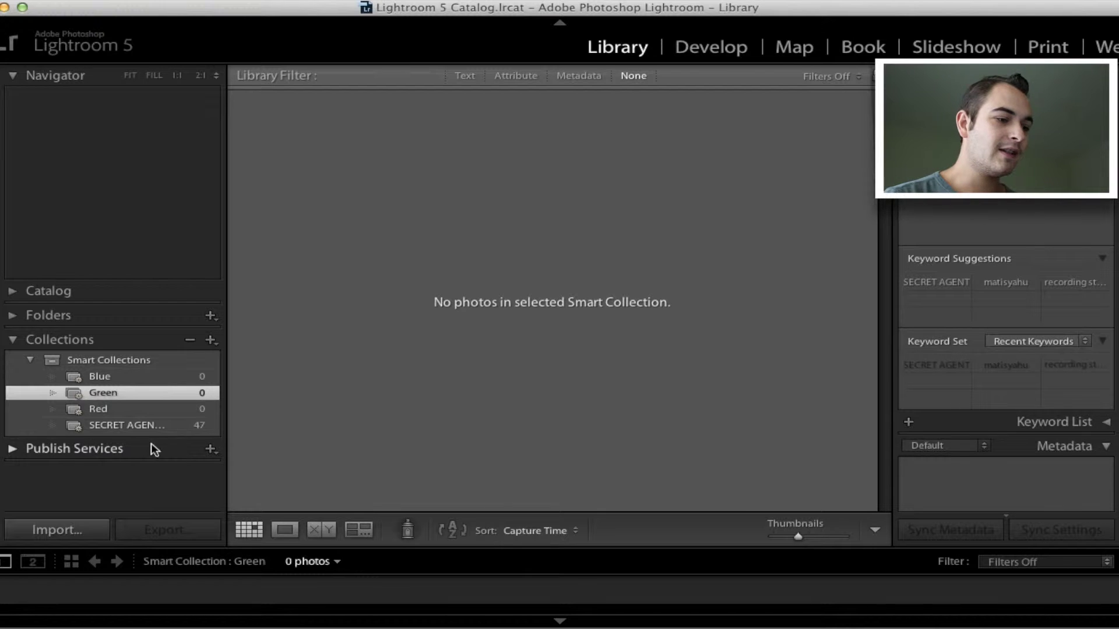
Step: Open the secret agent collection and show IMG_6974.CR2 alone in Loupe view
{"action": "left_click", "coordinate": [121, 426]}
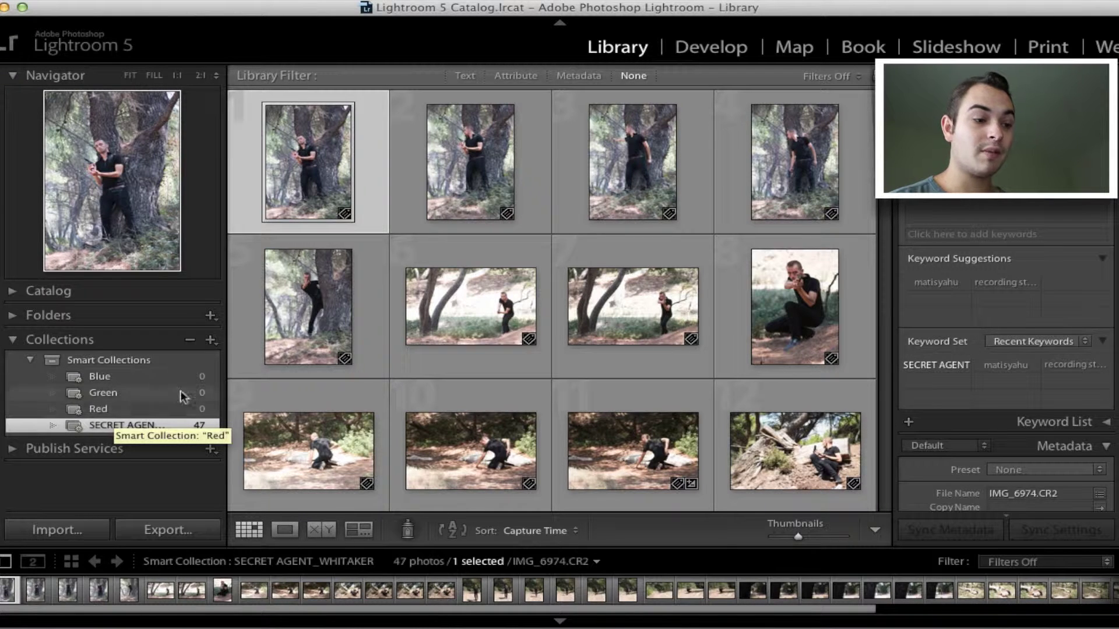
{"action": "left_click", "coordinate": [286, 530]}
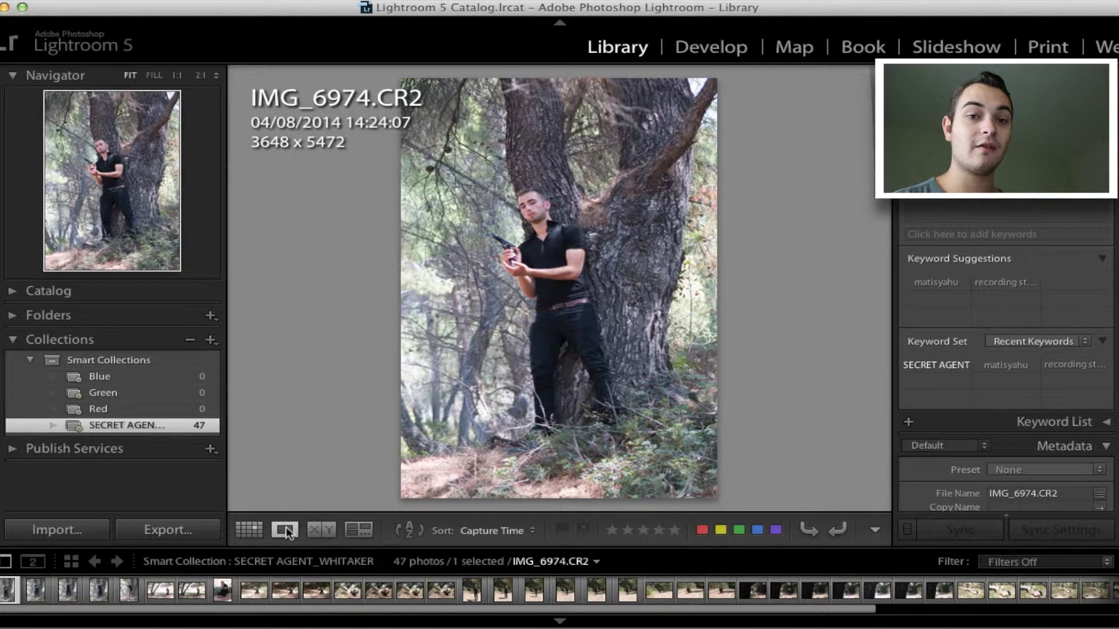
Step: Start a new smart collection and name it '5 Stars'
{"action": "left_click", "coordinate": [210, 340]}
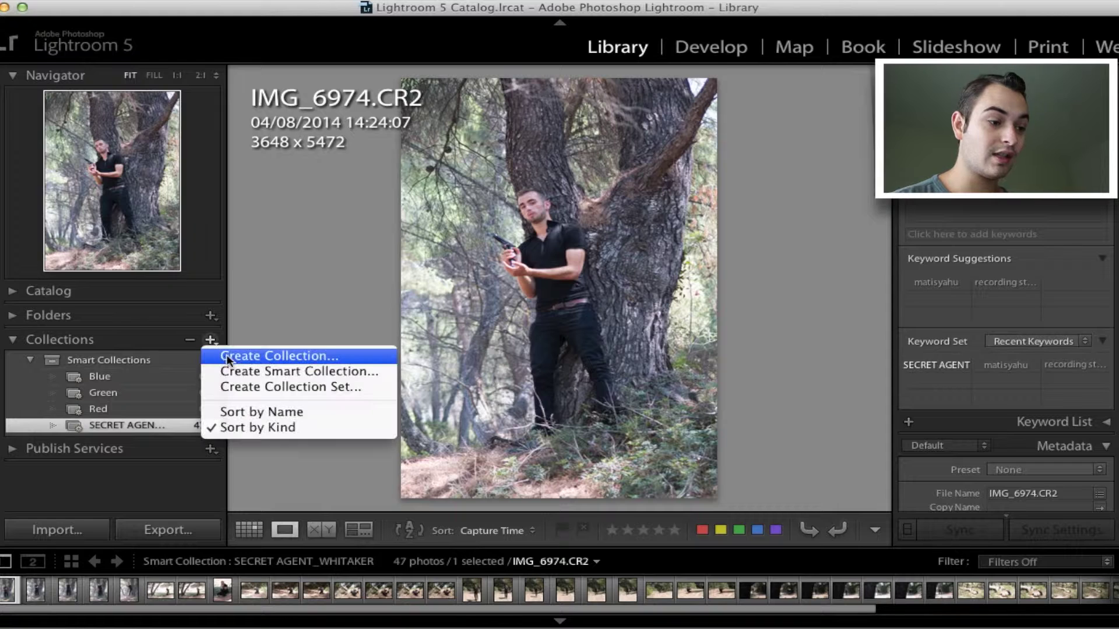
{"action": "left_click", "coordinate": [302, 370]}
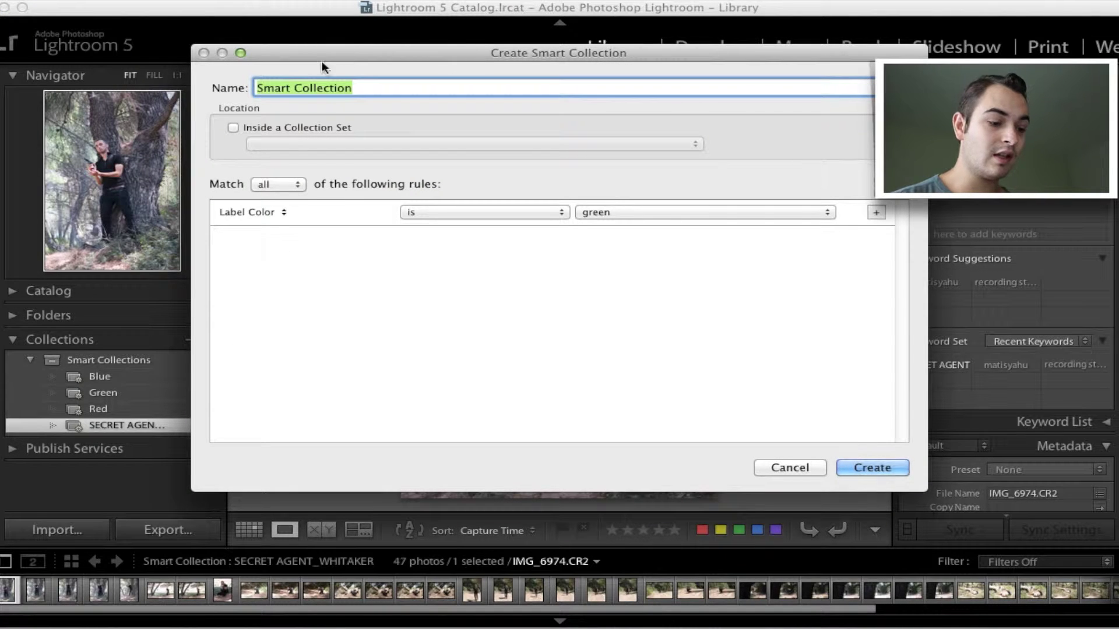
{"action": "type", "text": "% Start"}
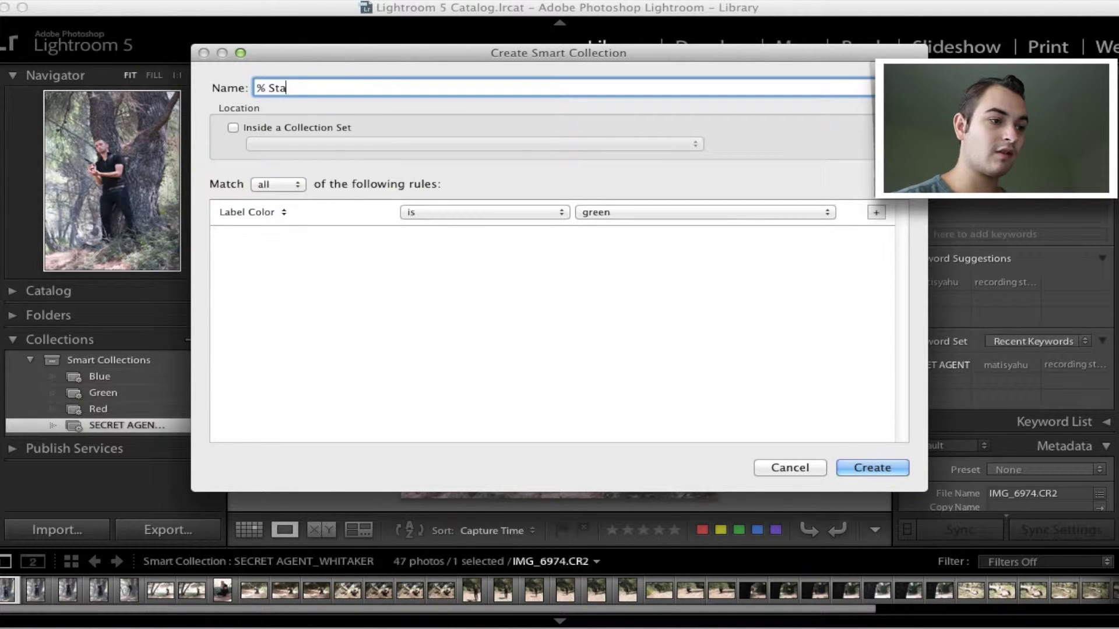
{"action": "key", "text": "BackSpace"}
{"action": "key", "text": "BackSpace"}
{"action": "key", "text": "BackSpace"}
{"action": "key", "text": "BackSpace"}
{"action": "key", "text": "BackSpace"}
{"action": "key", "text": "BackSpace"}
{"action": "key", "text": "BackSpace"}
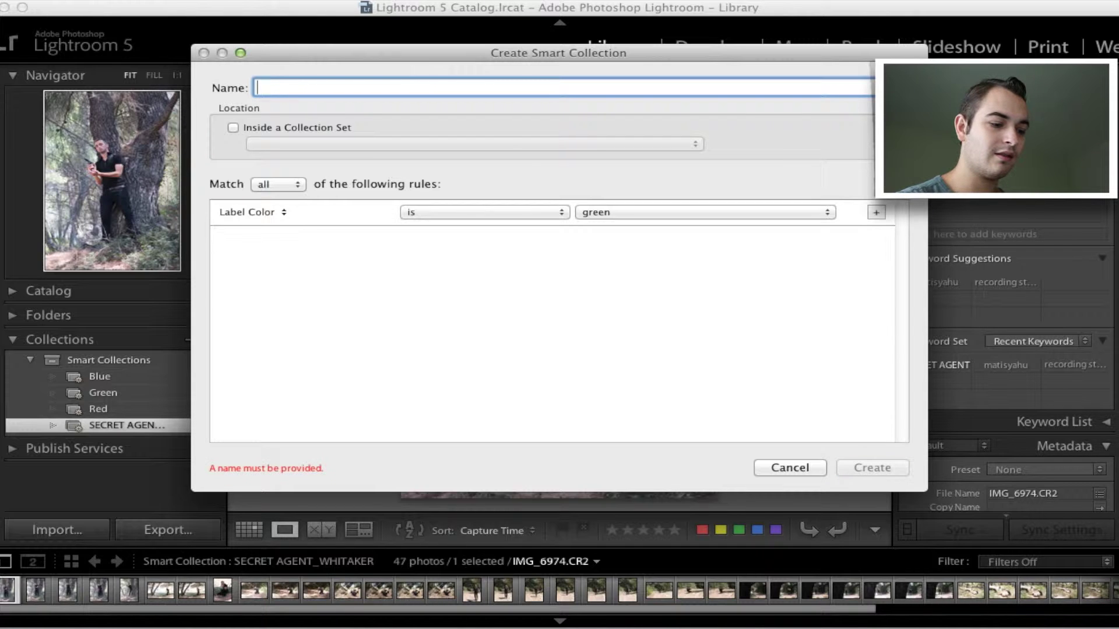
{"action": "type", "text": "5Stars"}
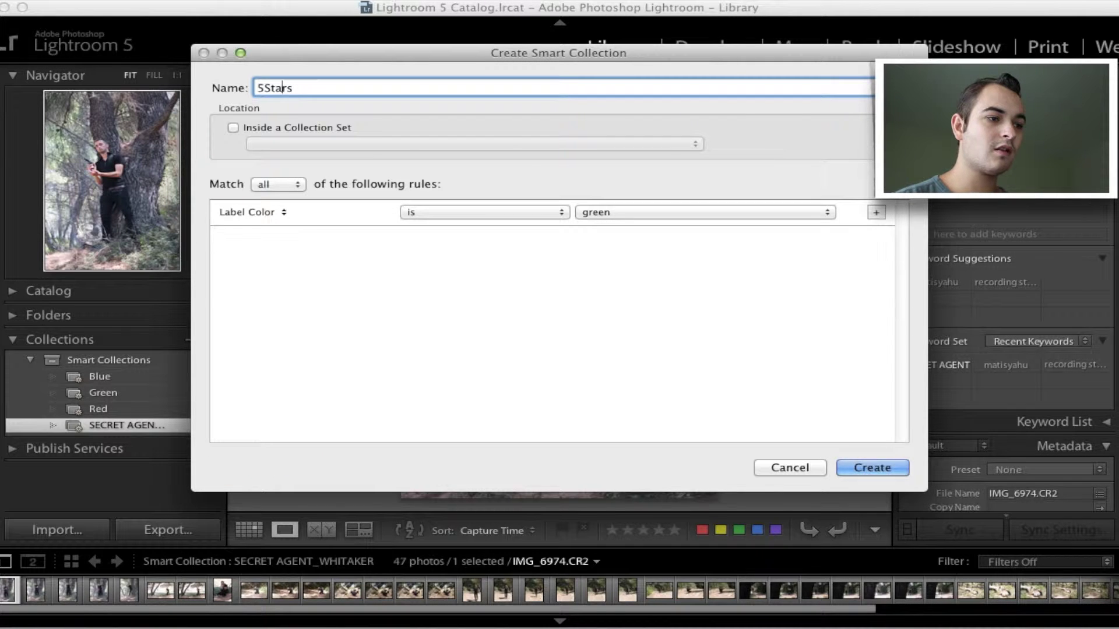
{"action": "key", "text": "Left"}
{"action": "key", "text": "Left"}
{"action": "key", "text": "Left"}
{"action": "key", "text": "Left"}
{"action": "key", "text": "Left"}
Step: Place it inside Smart Collections with the rule Rating is five stars, and create it
{"action": "left_click", "coordinate": [235, 128]}
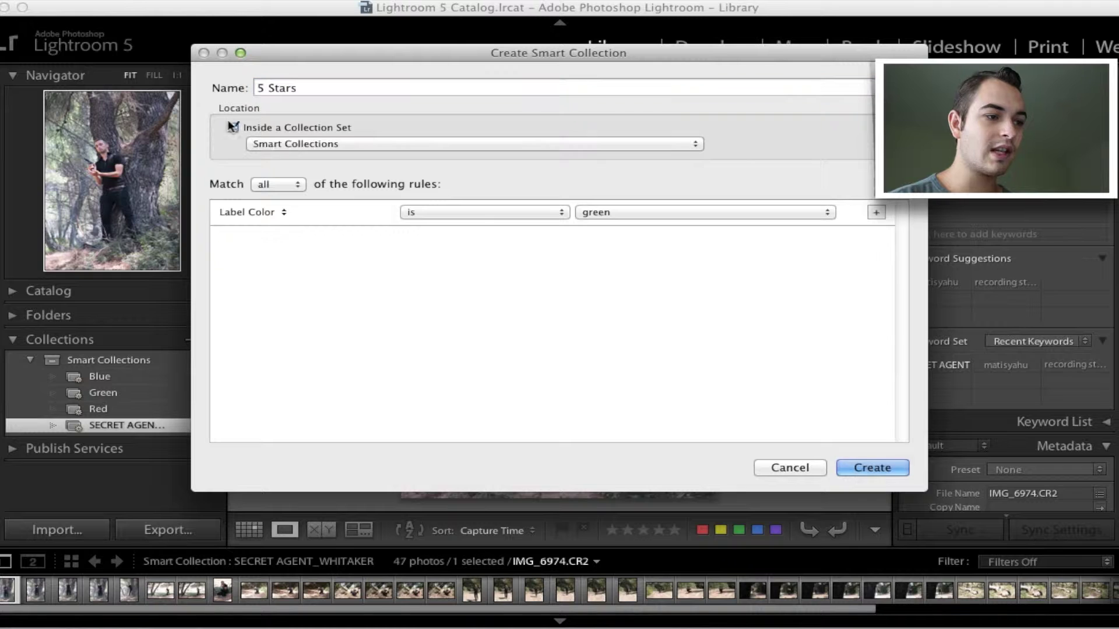
{"action": "left_click", "coordinate": [267, 212]}
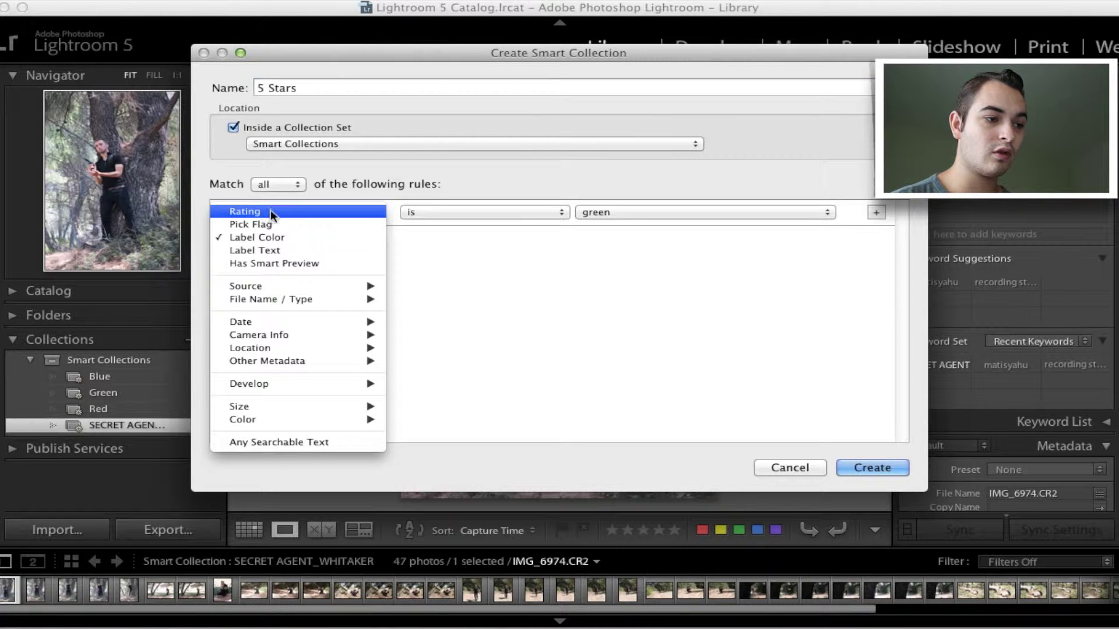
{"action": "left_click", "coordinate": [273, 211]}
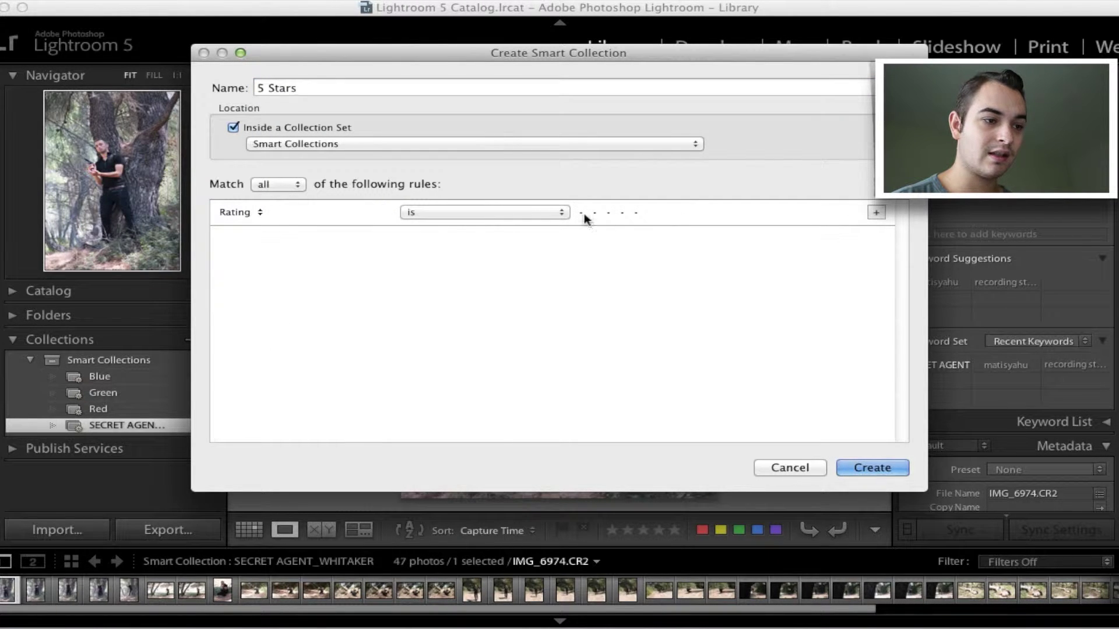
{"action": "left_click", "coordinate": [547, 213]}
{"action": "left_click", "coordinate": [547, 214]}
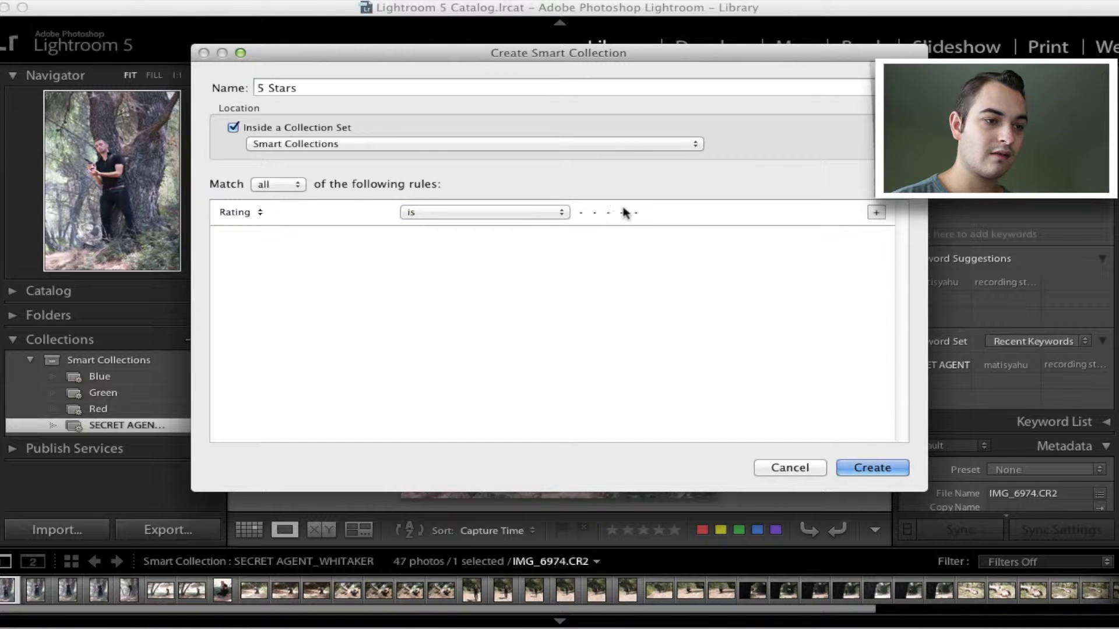
{"action": "left_click", "coordinate": [639, 213]}
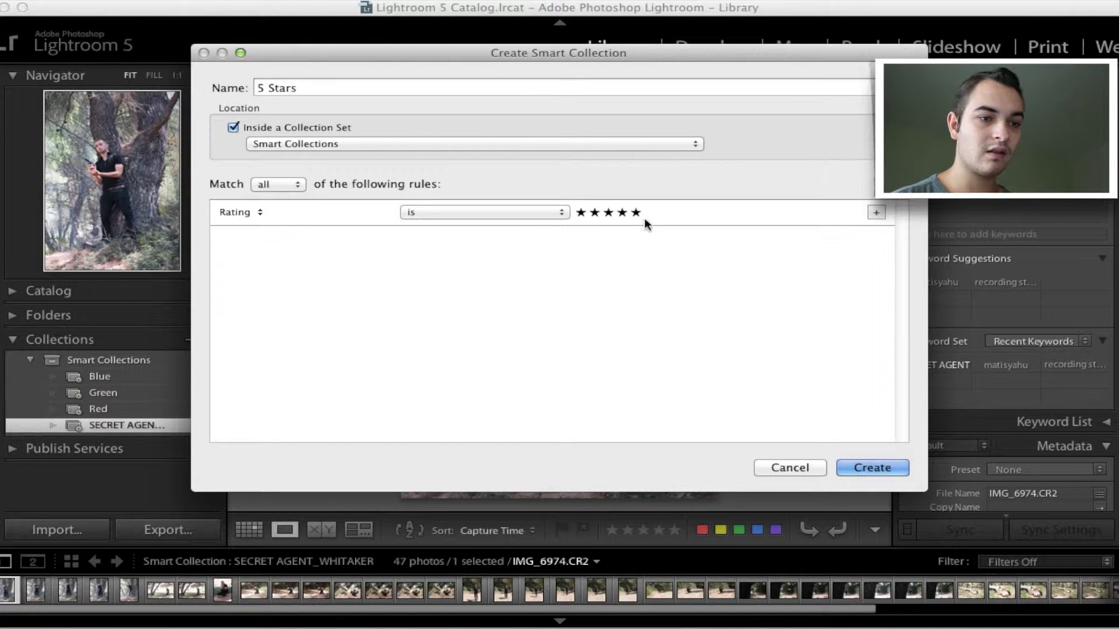
{"action": "left_click", "coordinate": [890, 469]}
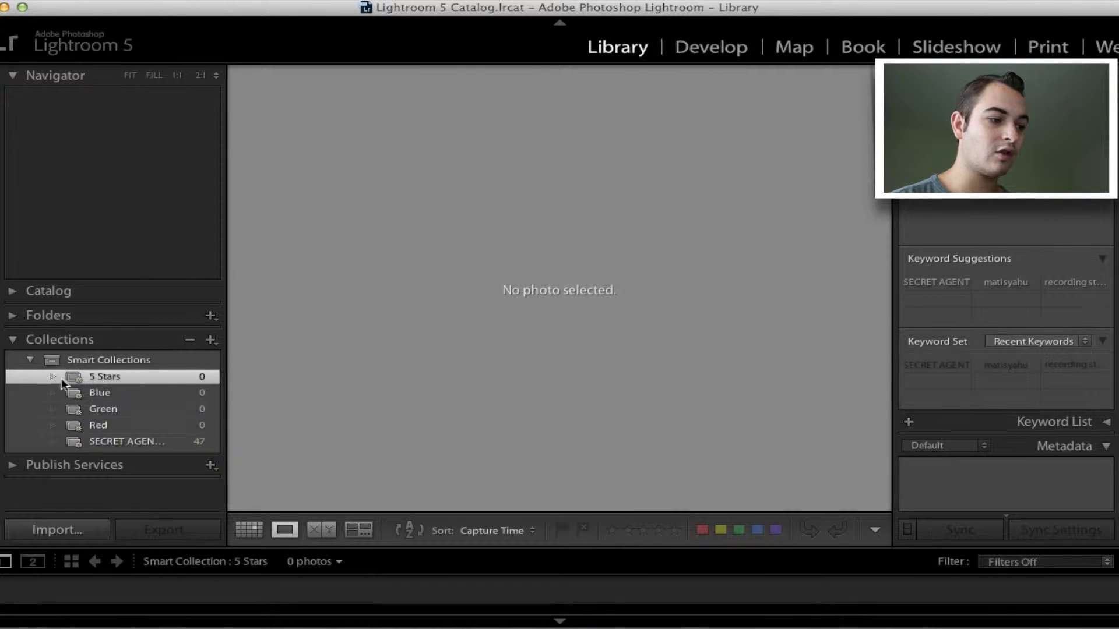
Step: Back in the secret agent collection, rate the first keepers five stars while stepping through photos
{"action": "left_click", "coordinate": [115, 442]}
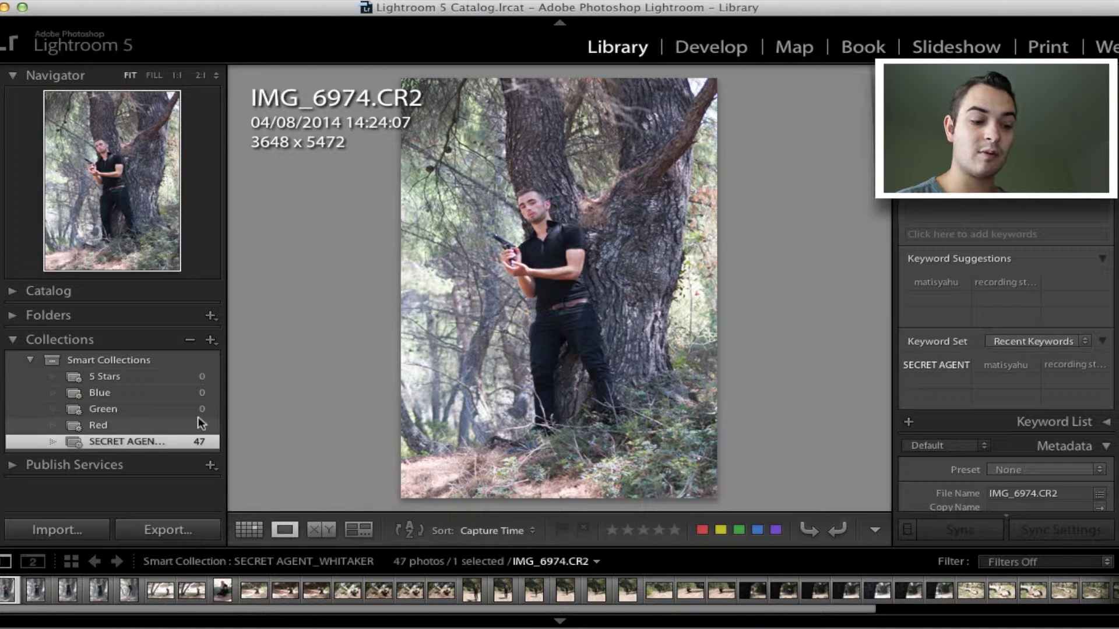
{"action": "key", "text": "5"}
{"action": "key", "text": "Right"}
{"action": "key", "text": "Right"}
{"action": "key", "text": "Right"}
{"action": "key", "text": "Right"}
{"action": "key", "text": "Right"}
{"action": "key", "text": "Right"}
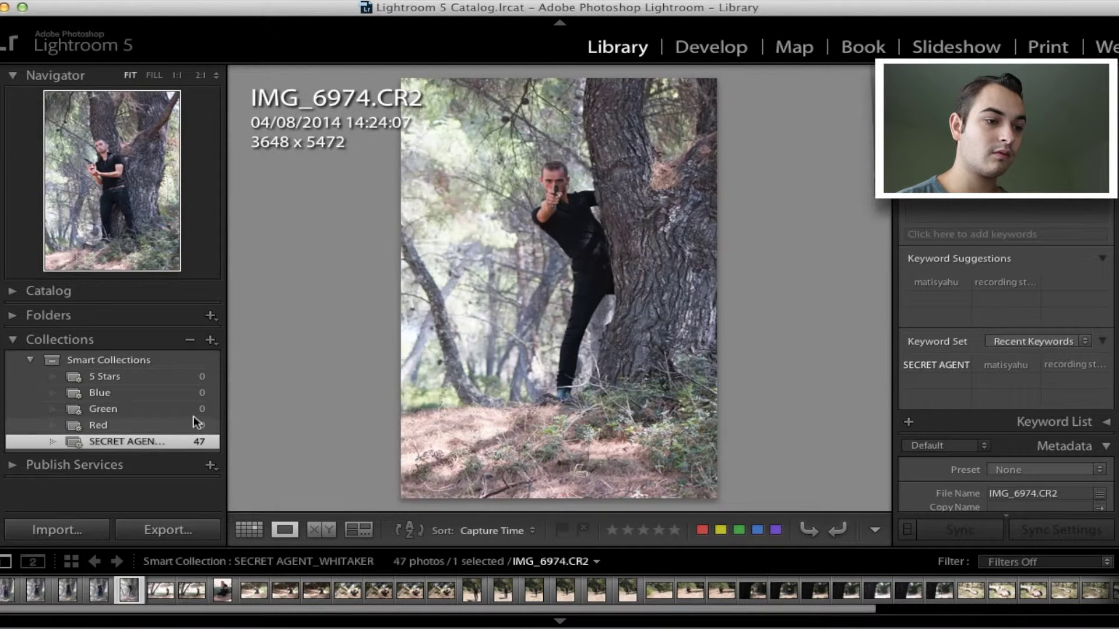
{"action": "key", "text": "5"}
{"action": "key", "text": "Right"}
{"action": "key", "text": "Right"}
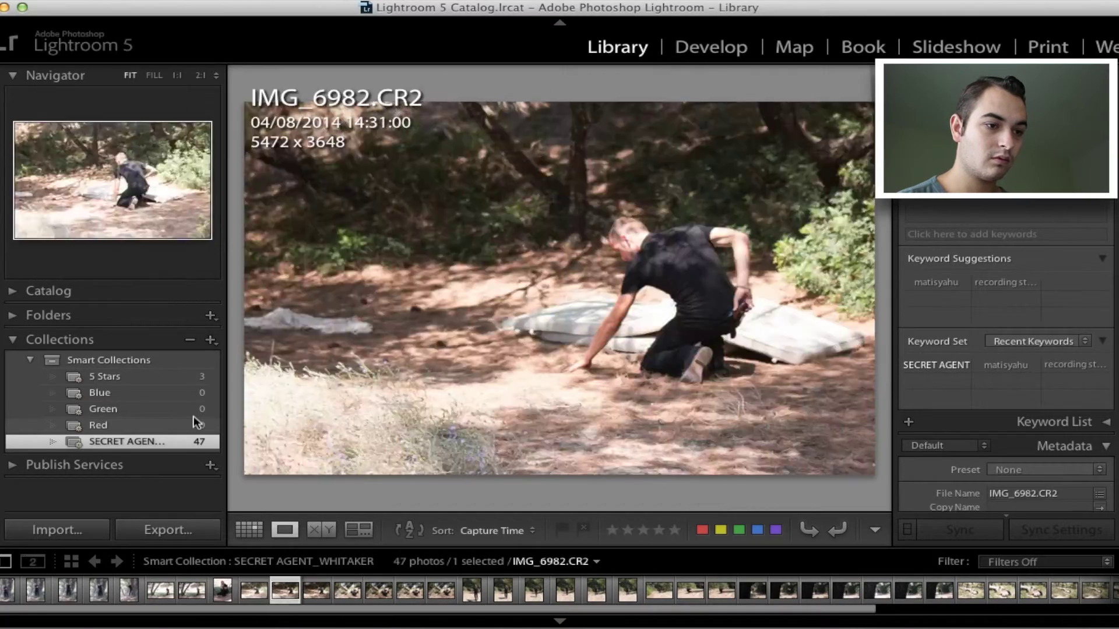
{"action": "key", "text": "5"}
{"action": "key", "text": "Right"}
{"action": "key", "text": "Right"}
{"action": "key", "text": "Right"}
{"action": "key", "text": "5"}
{"action": "key", "text": "Right"}
{"action": "key", "text": "Right"}
{"action": "key", "text": "Right"}
Step: Rate further keepers through IMG_7020 five stars, bringing 5 Stars to 8, then switch to Grid view
{"action": "key", "text": "Right"}
{"action": "key", "text": "Right"}
{"action": "key", "text": "5"}
{"action": "key", "text": "Right"}
{"action": "key", "text": "Right"}
{"action": "key", "text": "Right"}
{"action": "key", "text": "Right"}
{"action": "key", "text": "Right"}
{"action": "key", "text": "Right"}
{"action": "key", "text": "Right"}
{"action": "key", "text": "Right"}
{"action": "key", "text": "Right"}
{"action": "key", "text": "Right"}
{"action": "key", "text": "Right"}
{"action": "key", "text": "Right"}
{"action": "key", "text": "Right"}
{"action": "key", "text": "Right"}
{"action": "key", "text": "Right"}
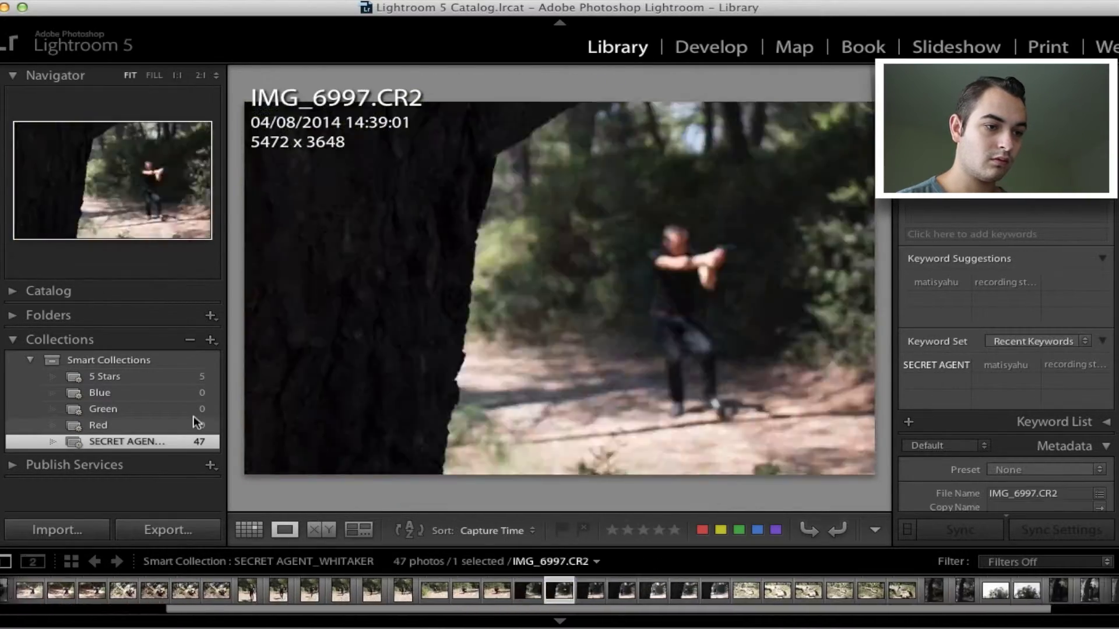
{"action": "key", "text": "5"}
{"action": "key", "text": "Right"}
{"action": "key", "text": "Right"}
{"action": "key", "text": "Right"}
{"action": "key", "text": "Right"}
{"action": "key", "text": "Right"}
{"action": "key", "text": "Right"}
{"action": "key", "text": "Right"}
{"action": "key", "text": "Right"}
{"action": "key", "text": "Right"}
{"action": "key", "text": "Right"}
{"action": "key", "text": "Right"}
{"action": "key", "text": "5"}
{"action": "key", "text": "Right"}
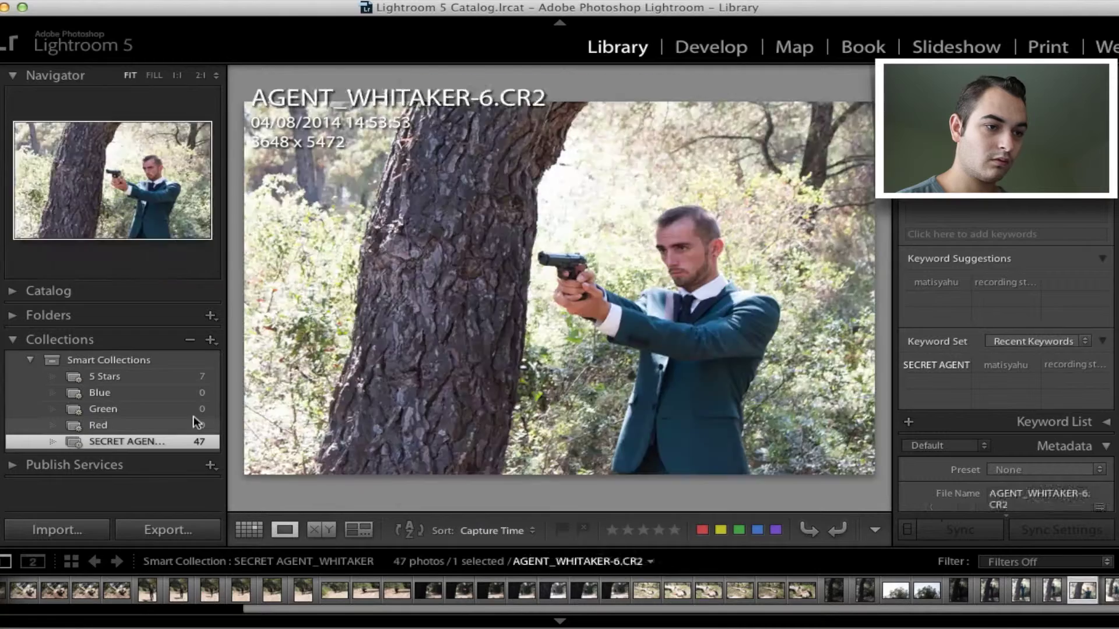
{"action": "key", "text": "Right"}
{"action": "key", "text": "5"}
{"action": "key", "text": "Right"}
{"action": "left_click", "coordinate": [254, 526]}
{"action": "scroll", "coordinate": [398, 368], "scroll_direction": "up", "scroll_amount": 10}
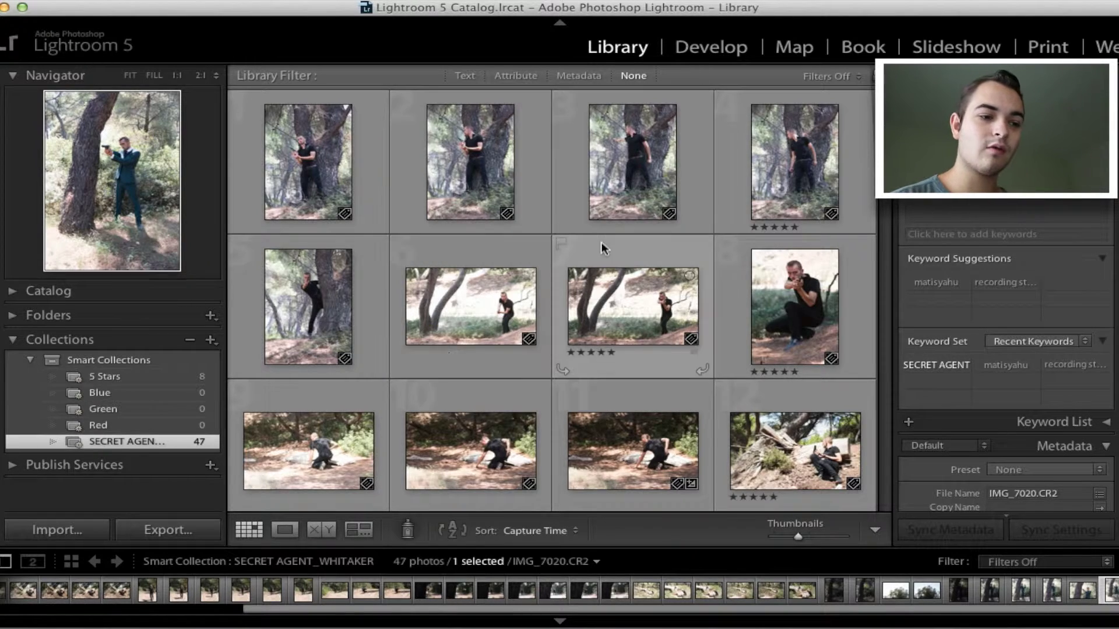
{"action": "scroll", "coordinate": [543, 267], "scroll_direction": "down", "scroll_amount": 5}
{"action": "scroll", "coordinate": [578, 386], "scroll_direction": "up", "scroll_amount": 10}
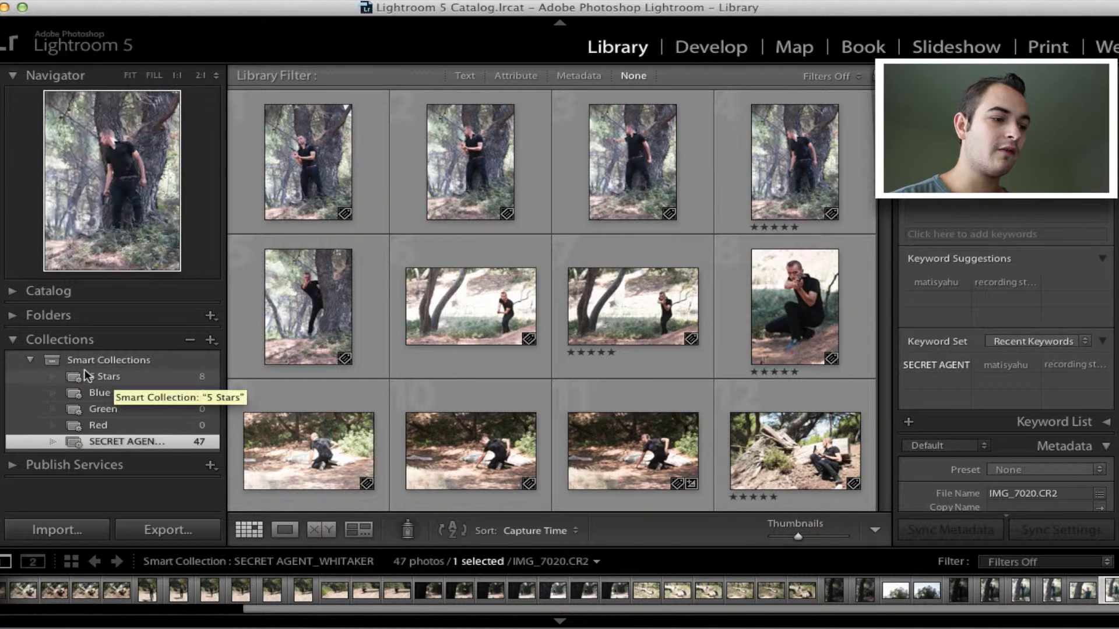
{"action": "left_click", "coordinate": [98, 382]}
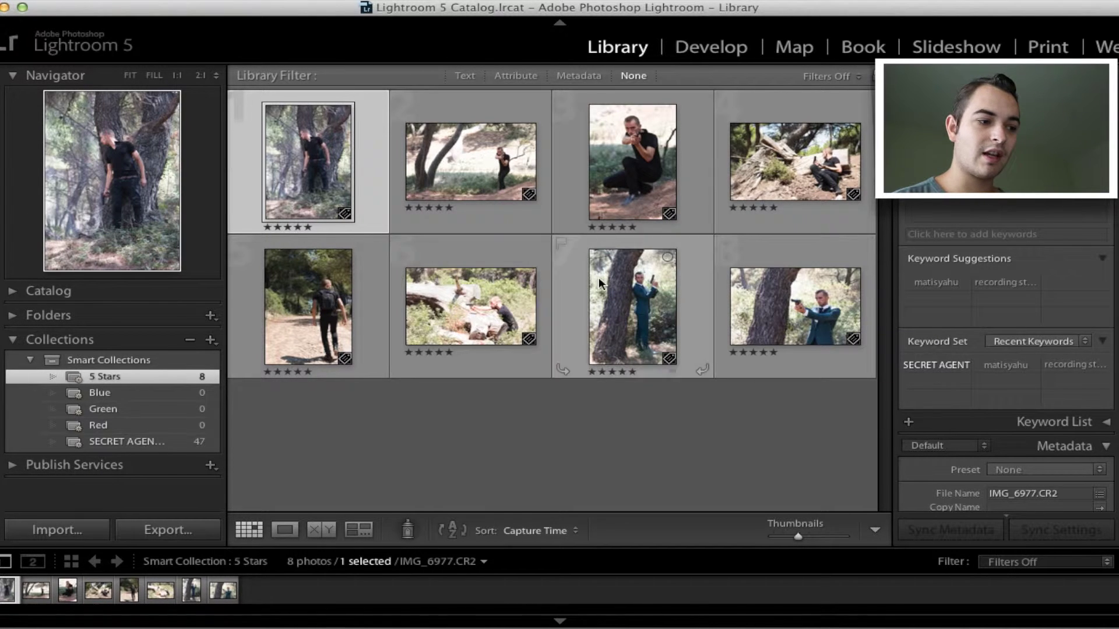
Step: Return to the SECRET AGENT_WHITAKER shoot and give photo 9, IMG_6982, a red label
{"action": "left_click", "coordinate": [148, 443]}
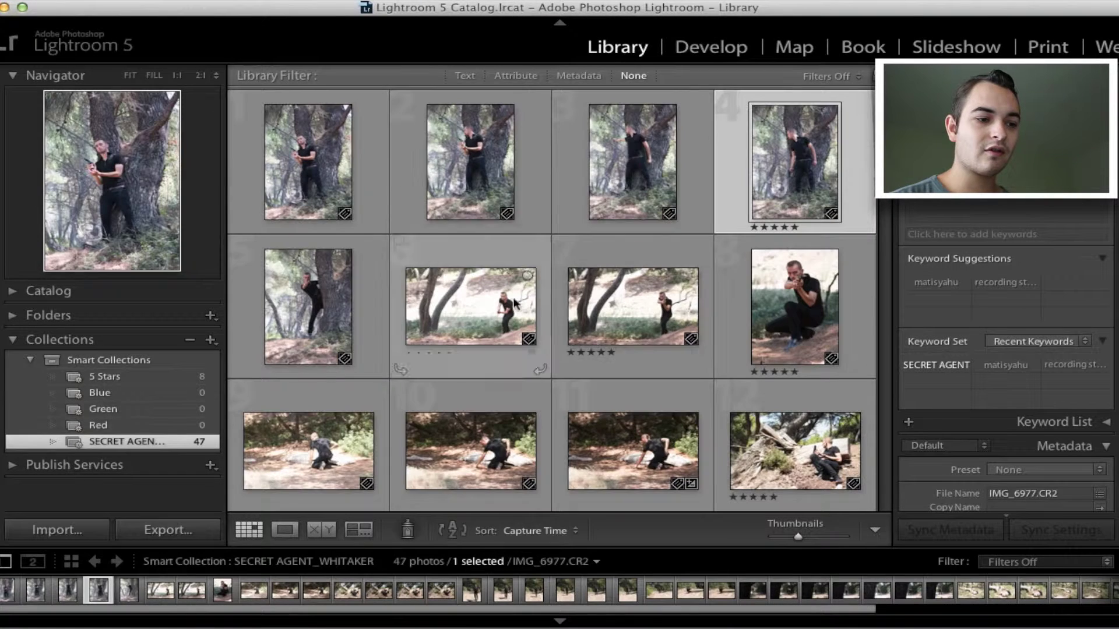
{"action": "scroll", "coordinate": [570, 280], "scroll_direction": "down", "scroll_amount": 3}
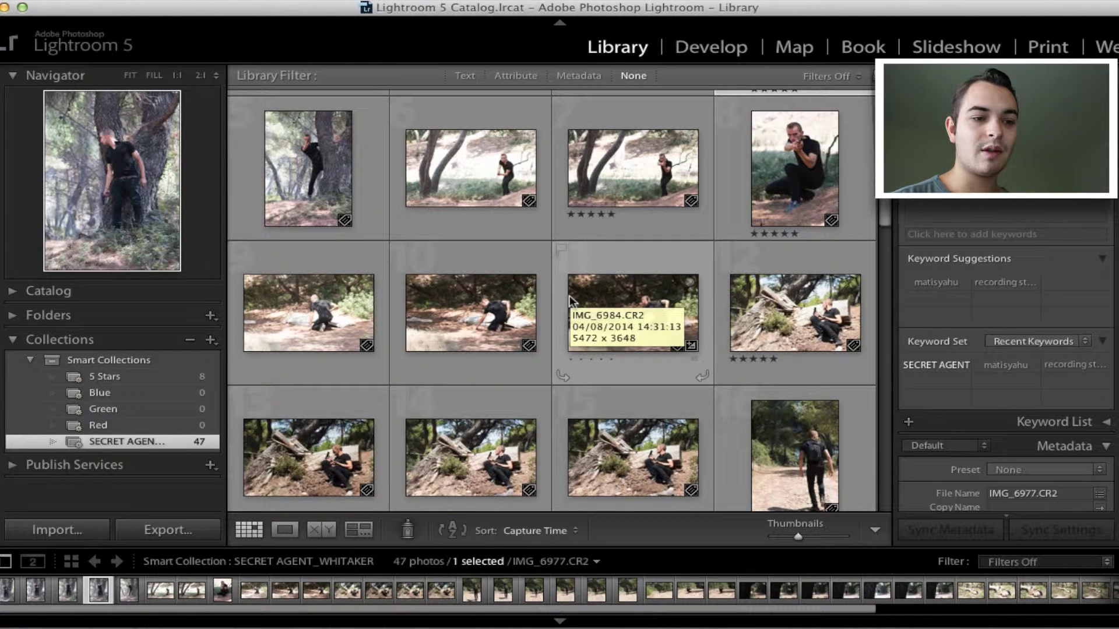
{"action": "scroll", "coordinate": [570, 300], "scroll_direction": "down", "scroll_amount": 2}
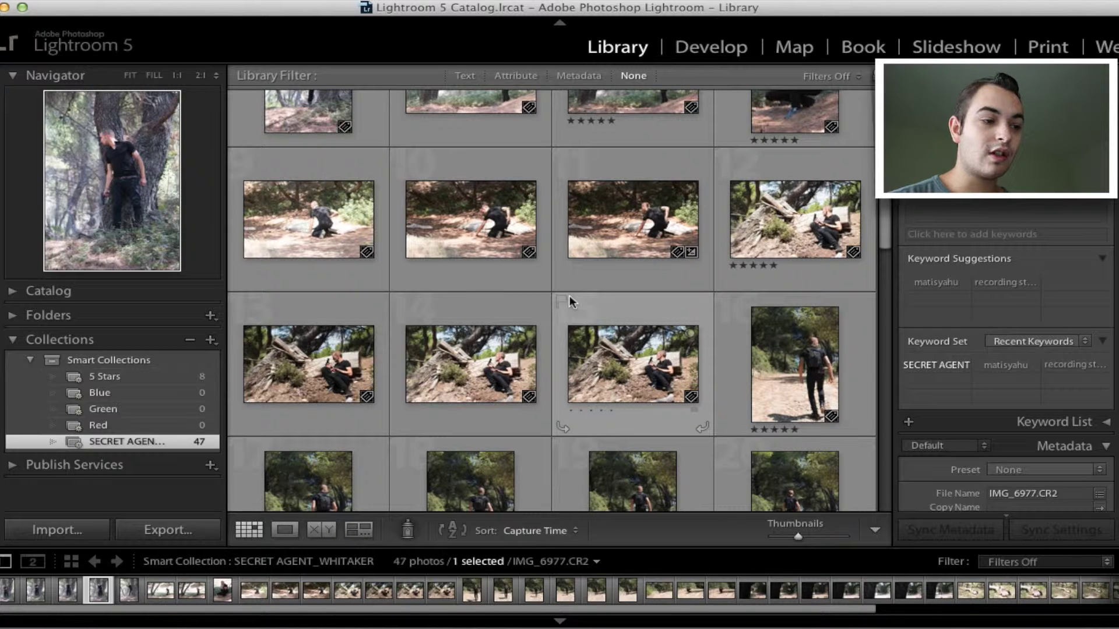
{"action": "left_click", "coordinate": [328, 202]}
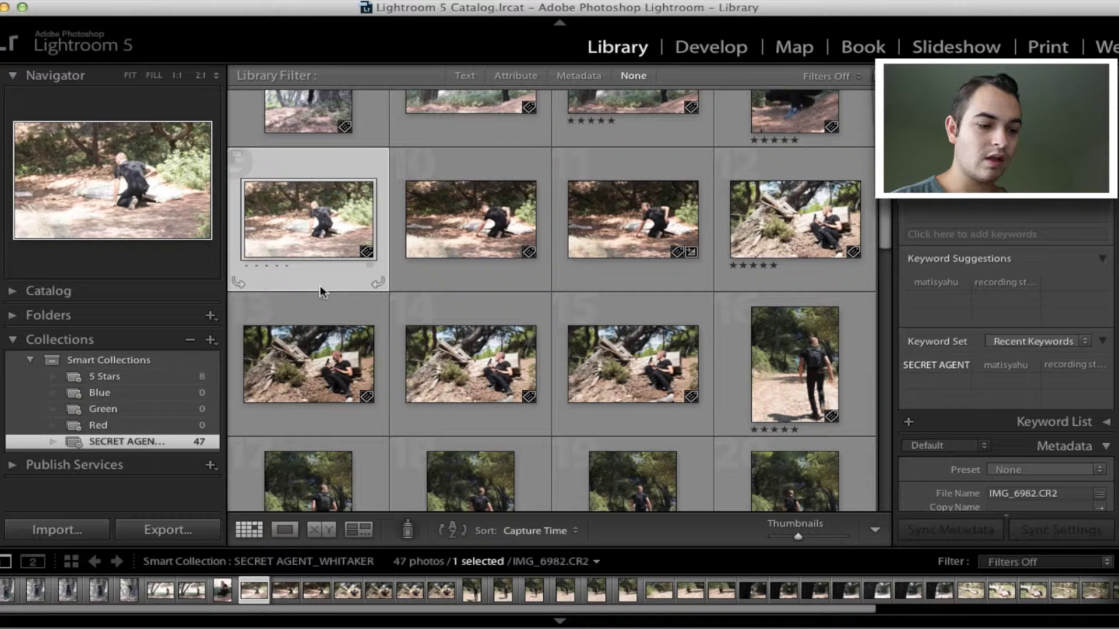
{"action": "key", "text": "6"}
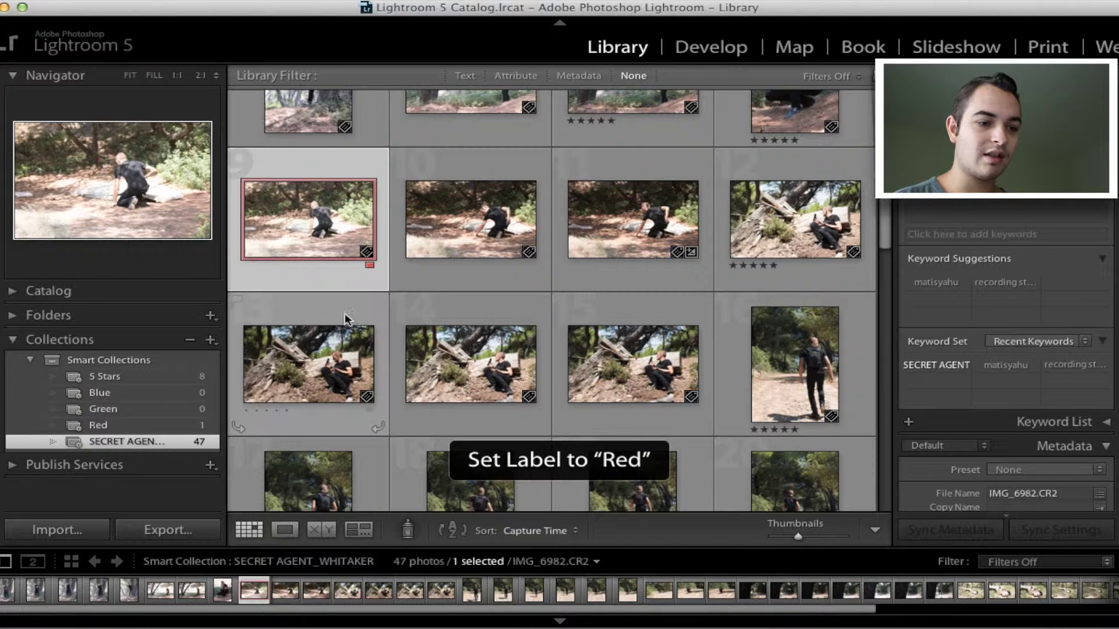
{"action": "scroll", "coordinate": [754, 368], "scroll_direction": "down", "scroll_amount": 6}
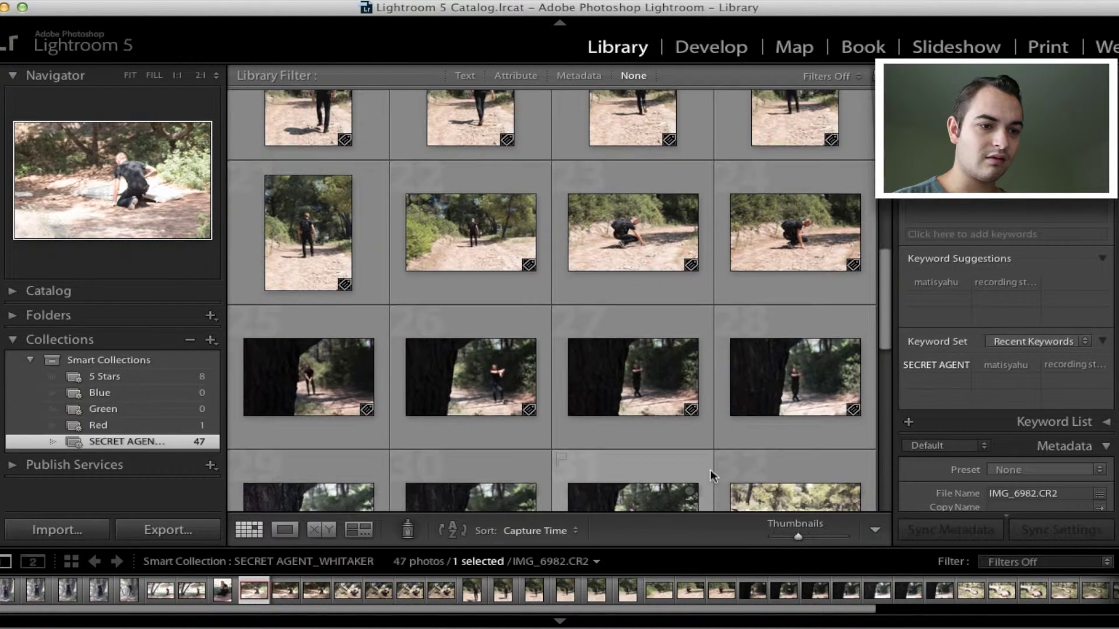
{"action": "scroll", "coordinate": [711, 470], "scroll_direction": "down", "scroll_amount": 2}
Step: Red-label photos 31 (IMG_7004) and 47 (IMG_7020), then open the Red smart collection
{"action": "left_click", "coordinate": [637, 383]}
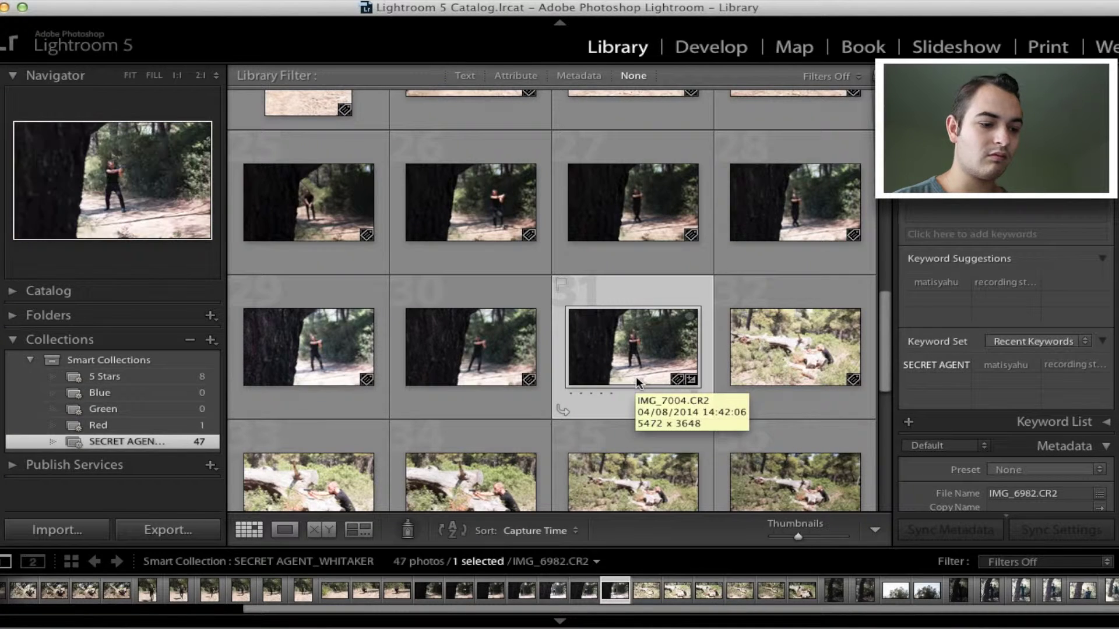
{"action": "key", "text": "6"}
{"action": "scroll", "coordinate": [636, 380], "scroll_direction": "down", "scroll_amount": 6}
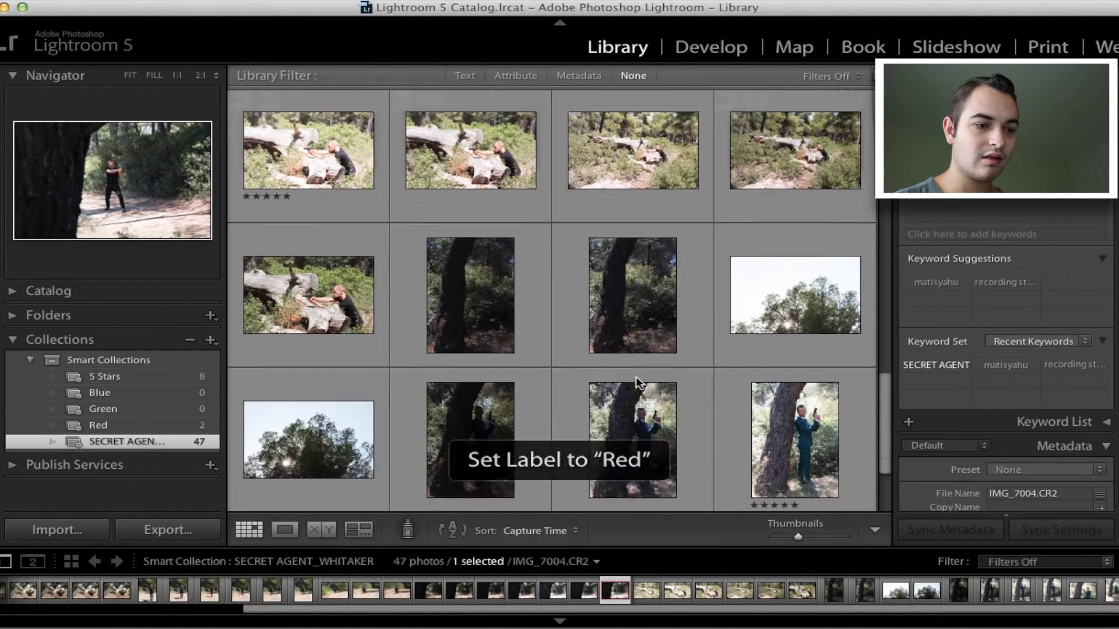
{"action": "scroll", "coordinate": [637, 383], "scroll_direction": "down", "scroll_amount": 2}
{"action": "left_click", "coordinate": [619, 475]}
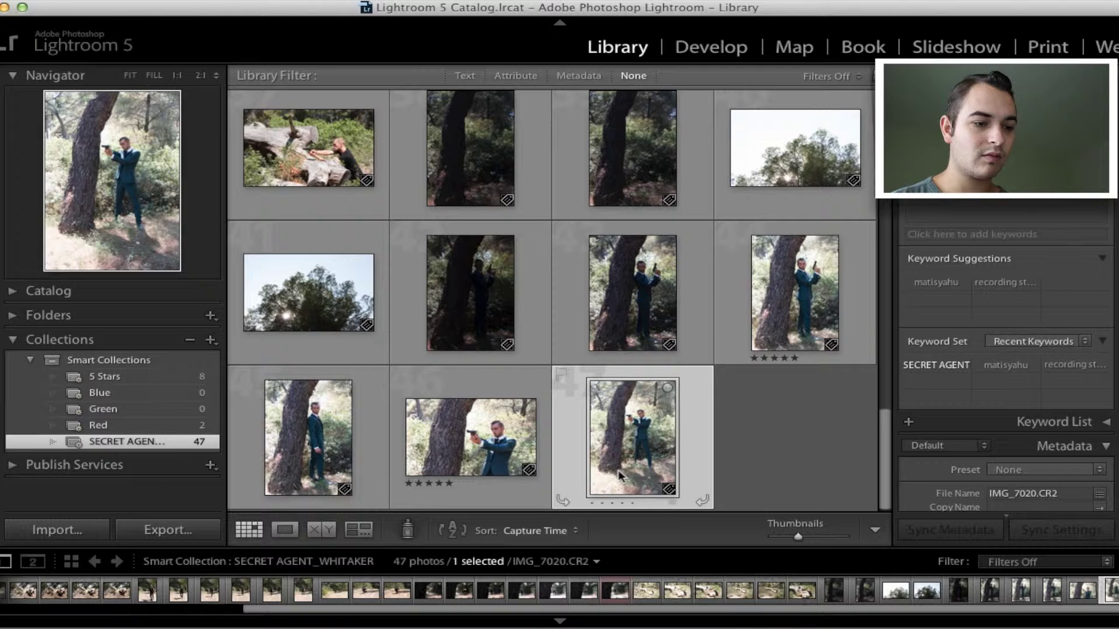
{"action": "key", "text": "6"}
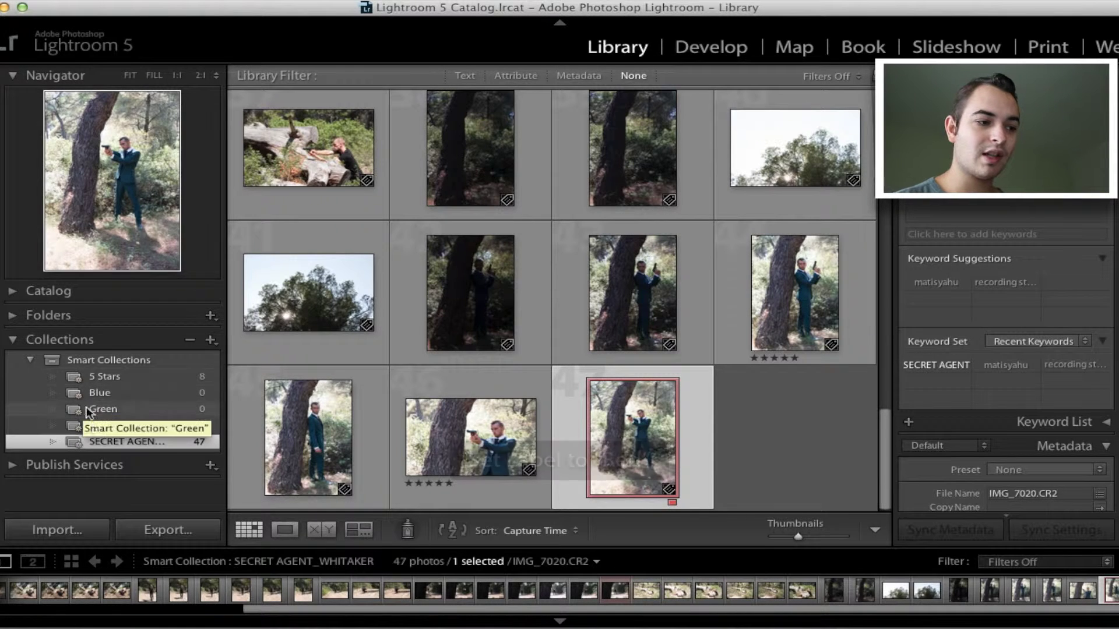
{"action": "left_click", "coordinate": [92, 426]}
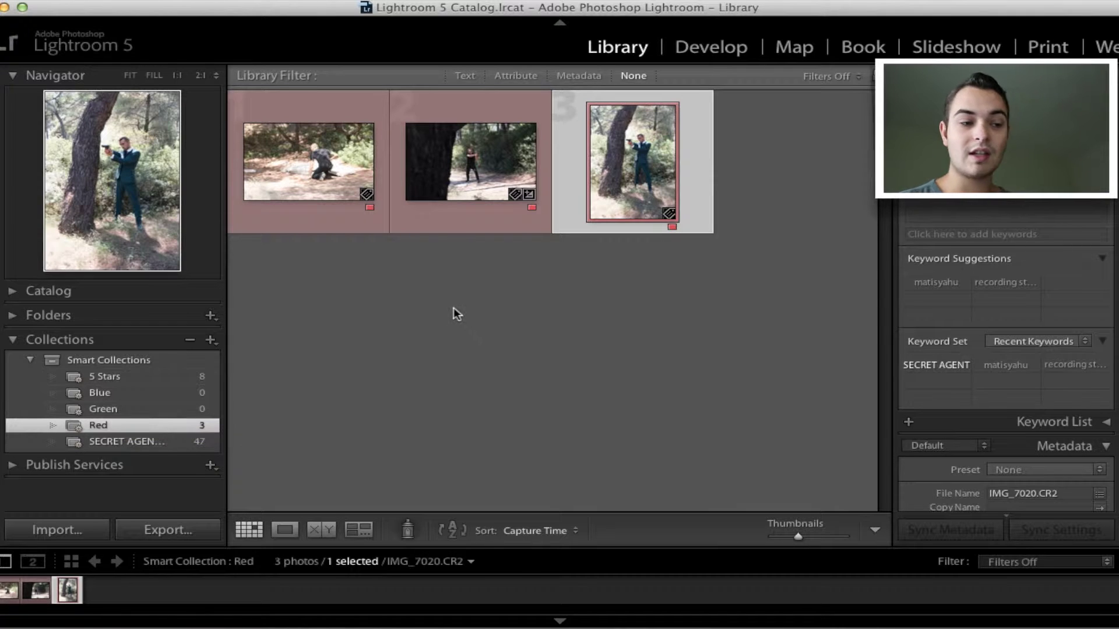
Step: Clear the three red labels, then open the 5 Stars collection's 8 photos and rate the first five stars
{"action": "key", "text": "6"}
{"action": "key", "text": "6"}
{"action": "key", "text": "6"}
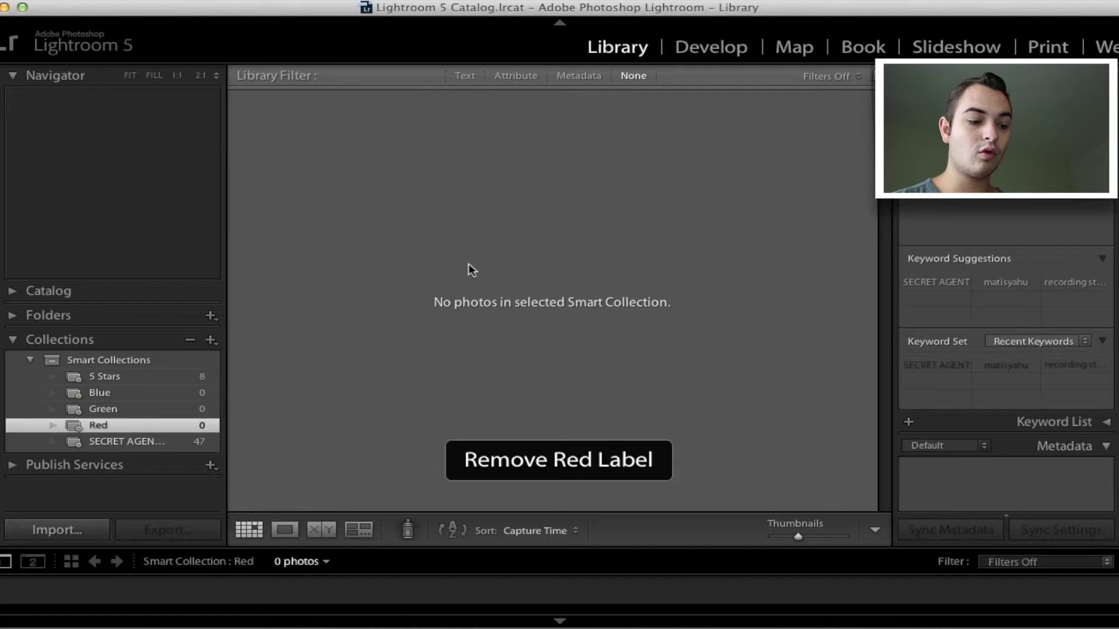
{"action": "left_click", "coordinate": [150, 447]}
{"action": "left_click", "coordinate": [116, 377]}
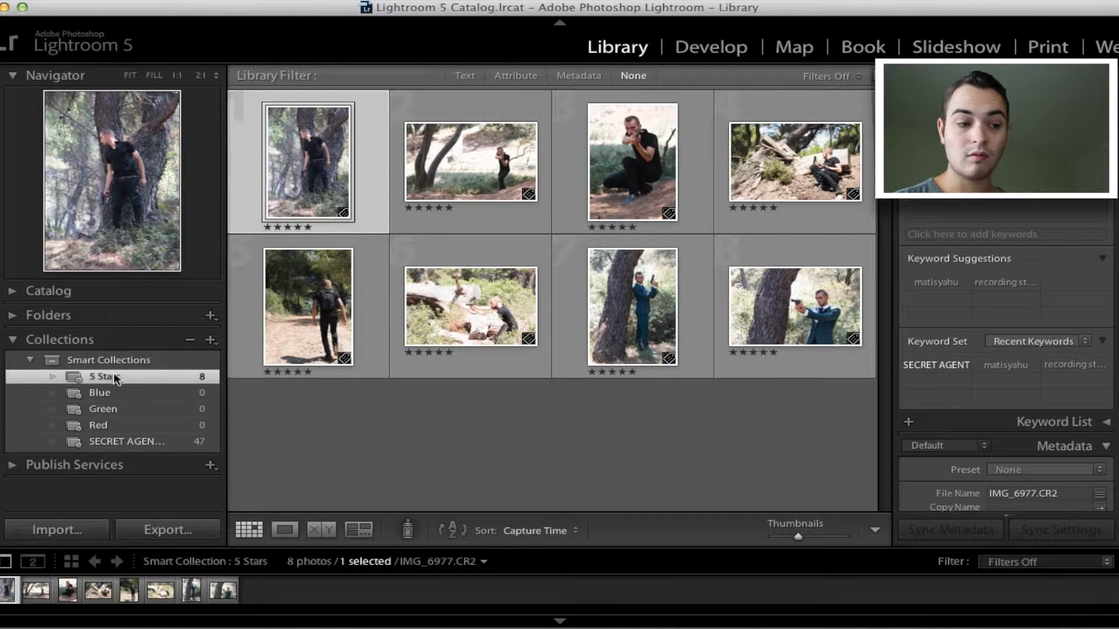
{"action": "key", "text": "5"}
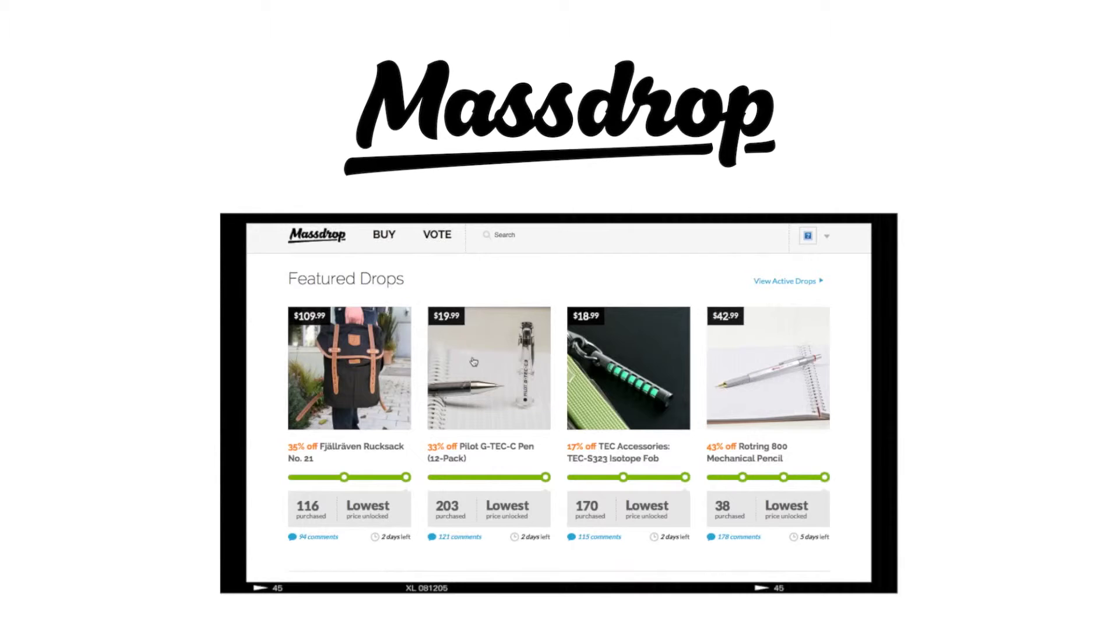
Step: Scroll the Massdrop home page down to the Featured Poll and Recent Drops sections
{"action": "scroll", "coordinate": [473, 362], "scroll_direction": "down", "scroll_amount": 3}
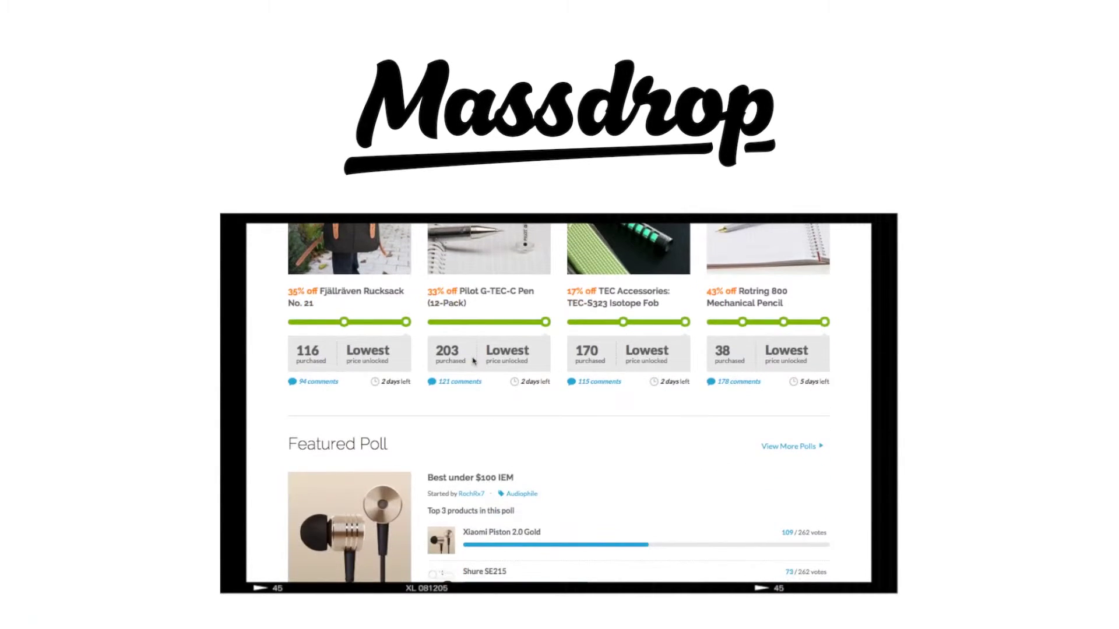
{"action": "scroll", "coordinate": [473, 362], "scroll_direction": "down", "scroll_amount": 3}
{"action": "scroll", "coordinate": [473, 362], "scroll_direction": "down", "scroll_amount": 3}
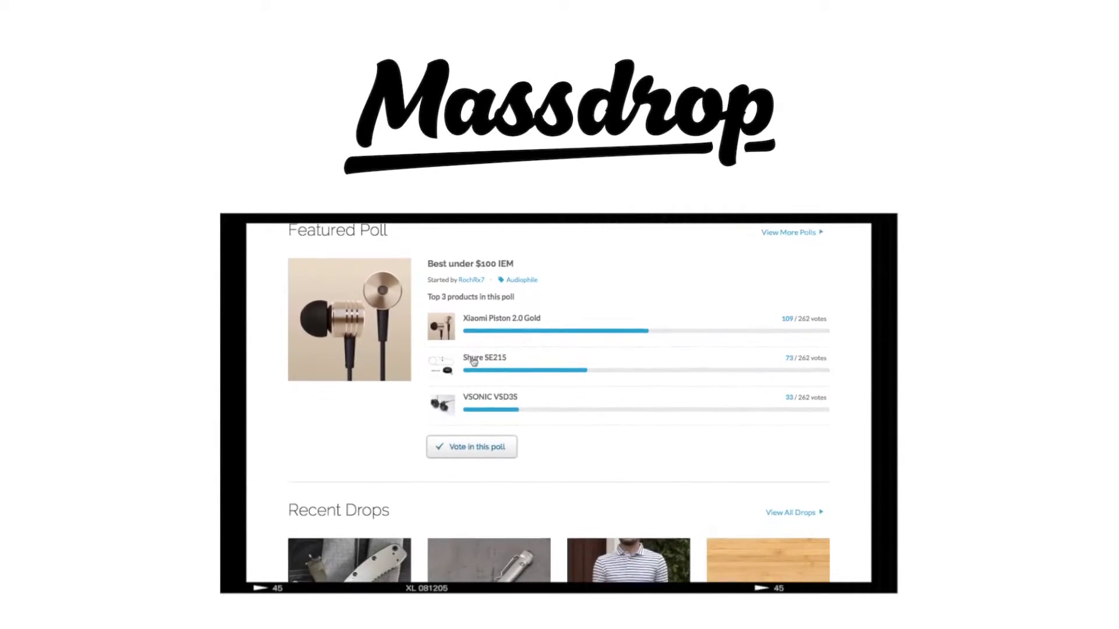
{"action": "scroll", "coordinate": [473, 362], "scroll_direction": "down", "scroll_amount": 3}
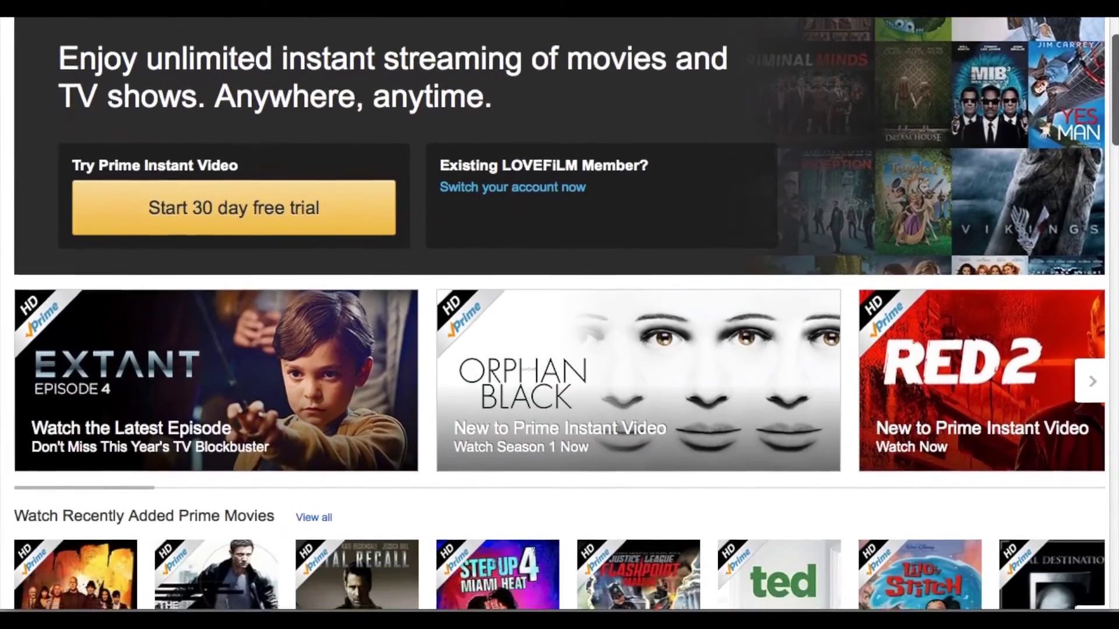
Step: Scroll the Prime Instant Video page down to the Kids Movies and Most Popular Movies rows
{"action": "scroll", "coordinate": [560, 315], "scroll_direction": "down", "scroll_amount": 3}
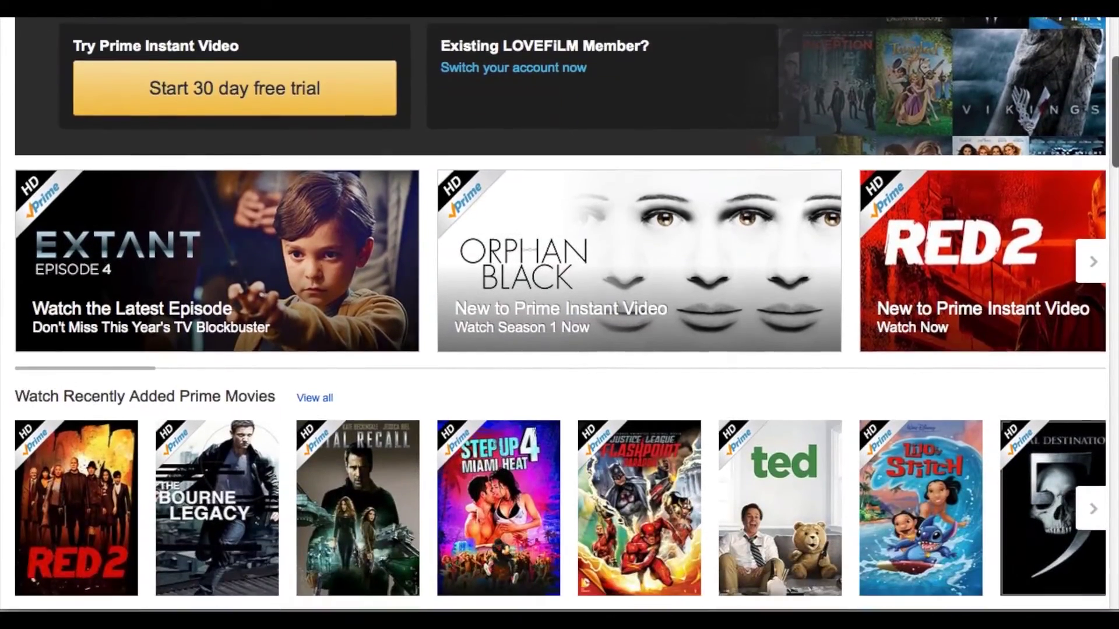
{"action": "scroll", "coordinate": [560, 314], "scroll_direction": "down", "scroll_amount": 3}
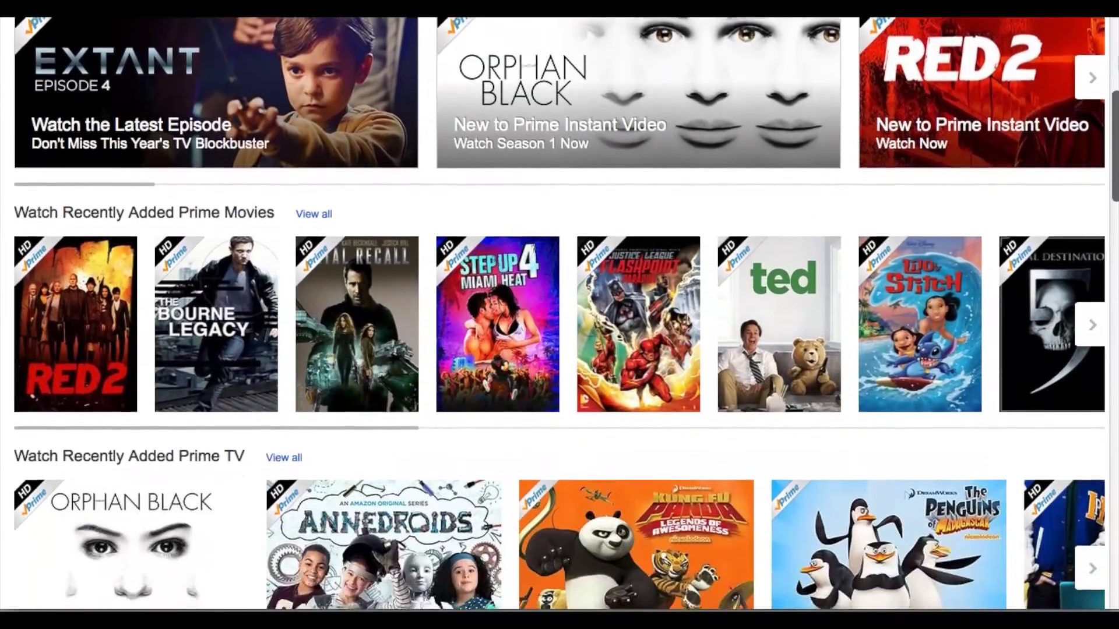
{"action": "scroll", "coordinate": [560, 315], "scroll_direction": "down", "scroll_amount": 3}
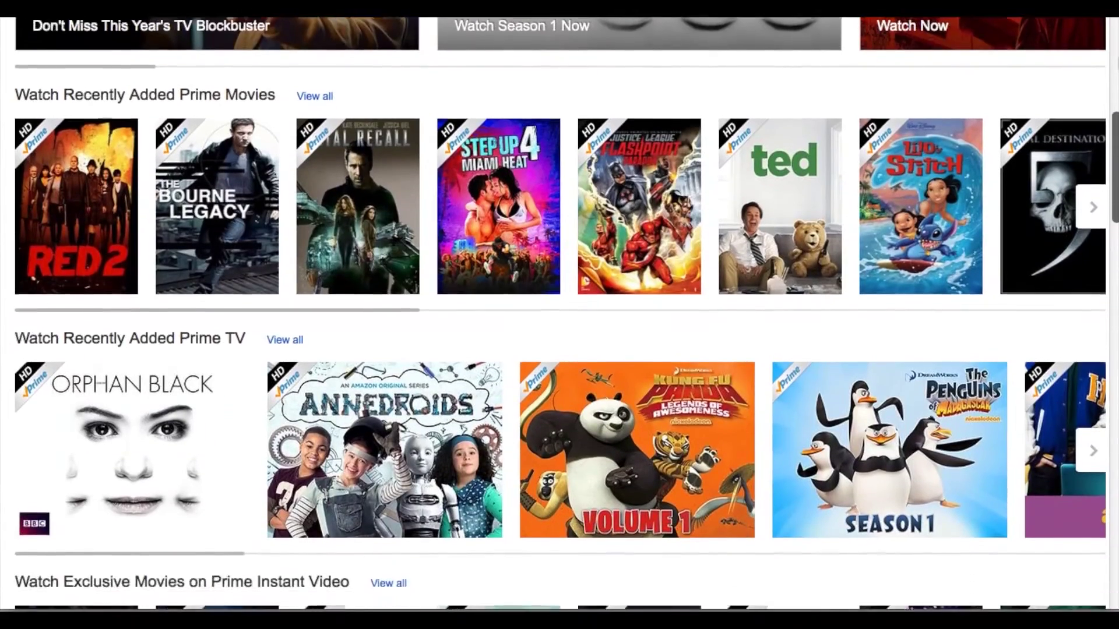
{"action": "scroll", "coordinate": [560, 315], "scroll_direction": "down", "scroll_amount": 3}
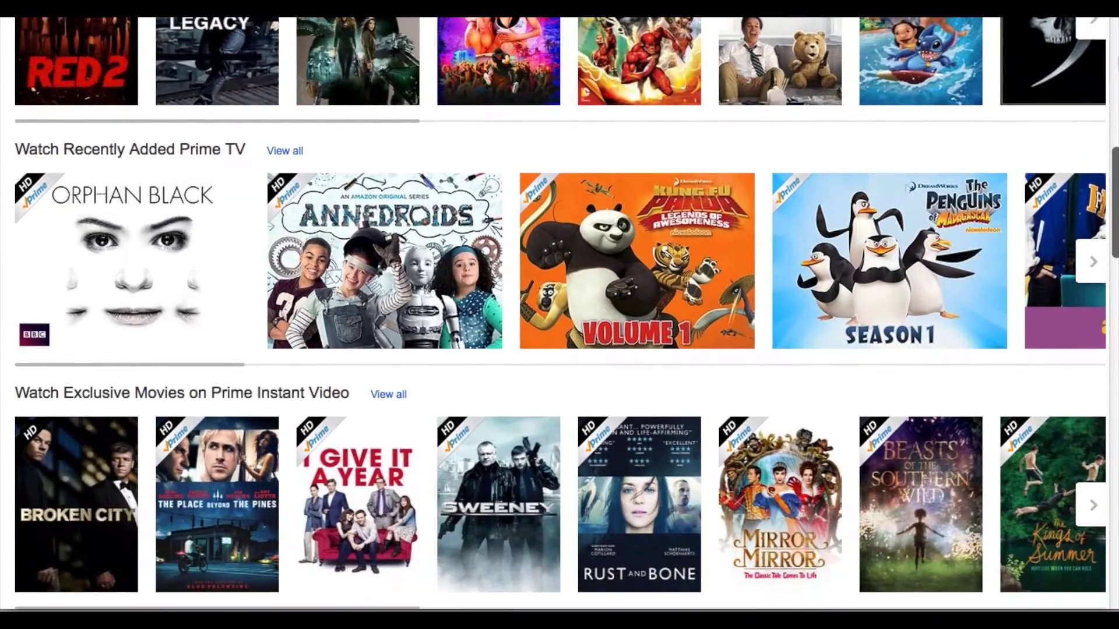
{"action": "scroll", "coordinate": [560, 315], "scroll_direction": "down", "scroll_amount": 3}
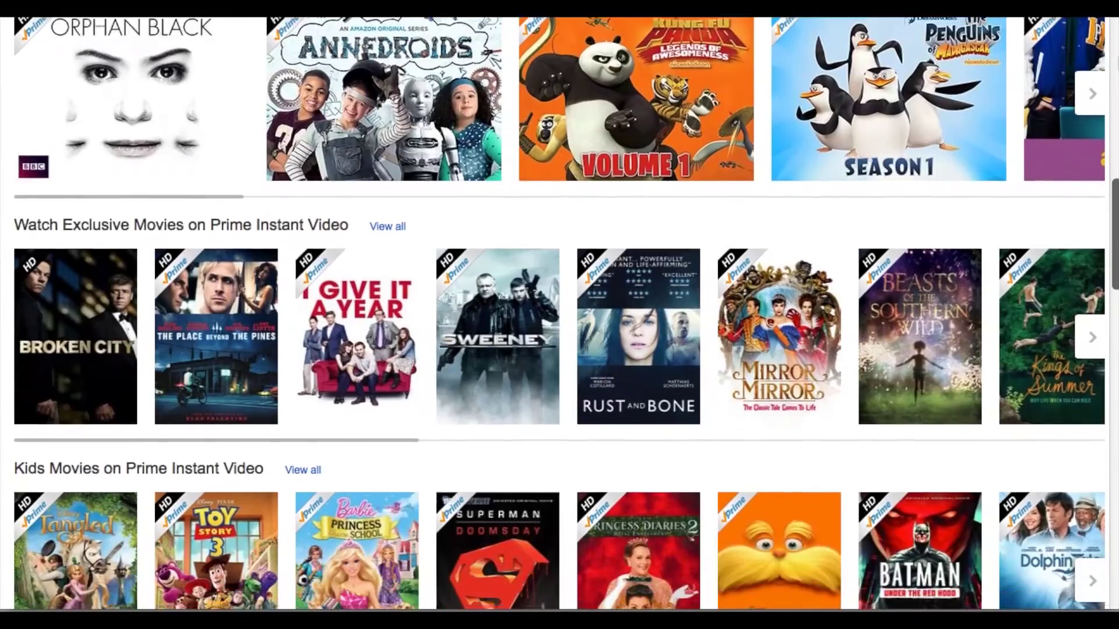
{"action": "scroll", "coordinate": [559, 315], "scroll_direction": "down", "scroll_amount": 4}
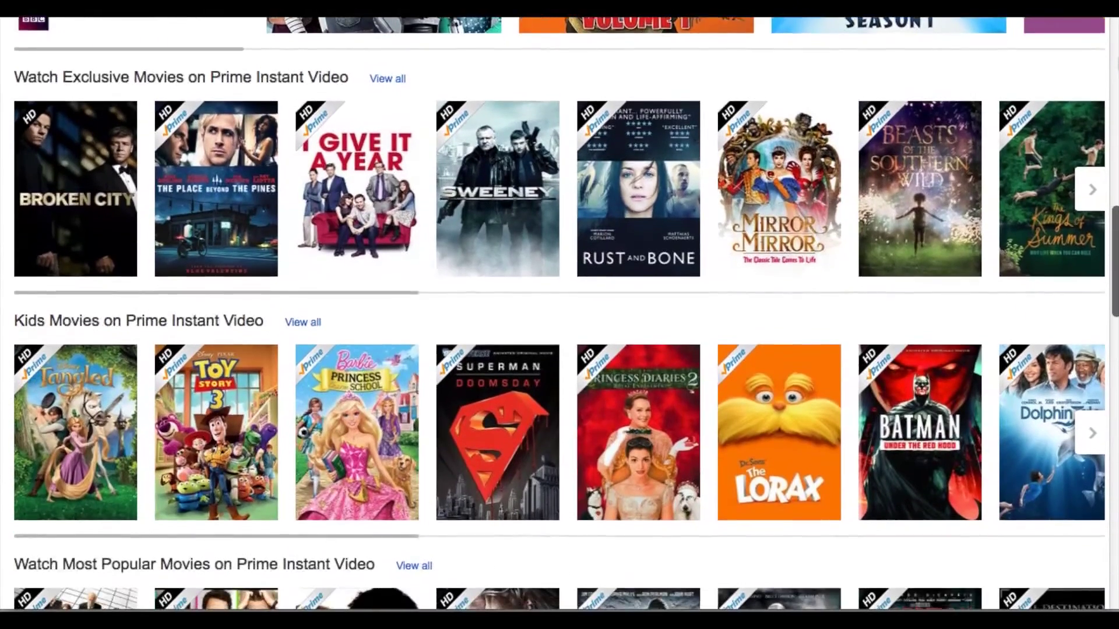
{"action": "scroll", "coordinate": [560, 315], "scroll_direction": "down", "scroll_amount": 4}
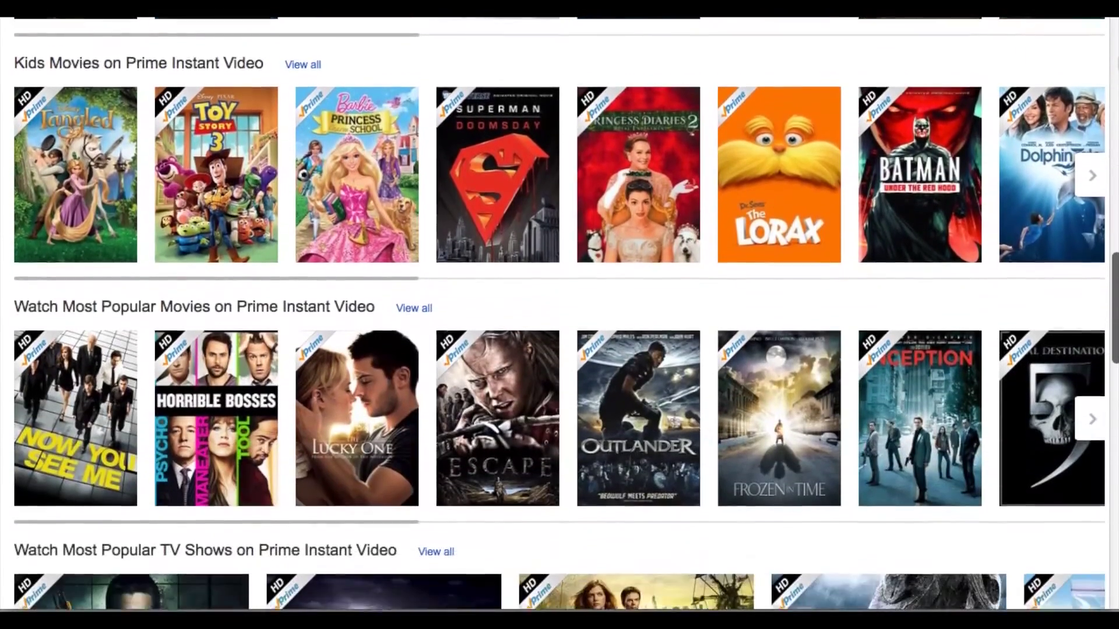